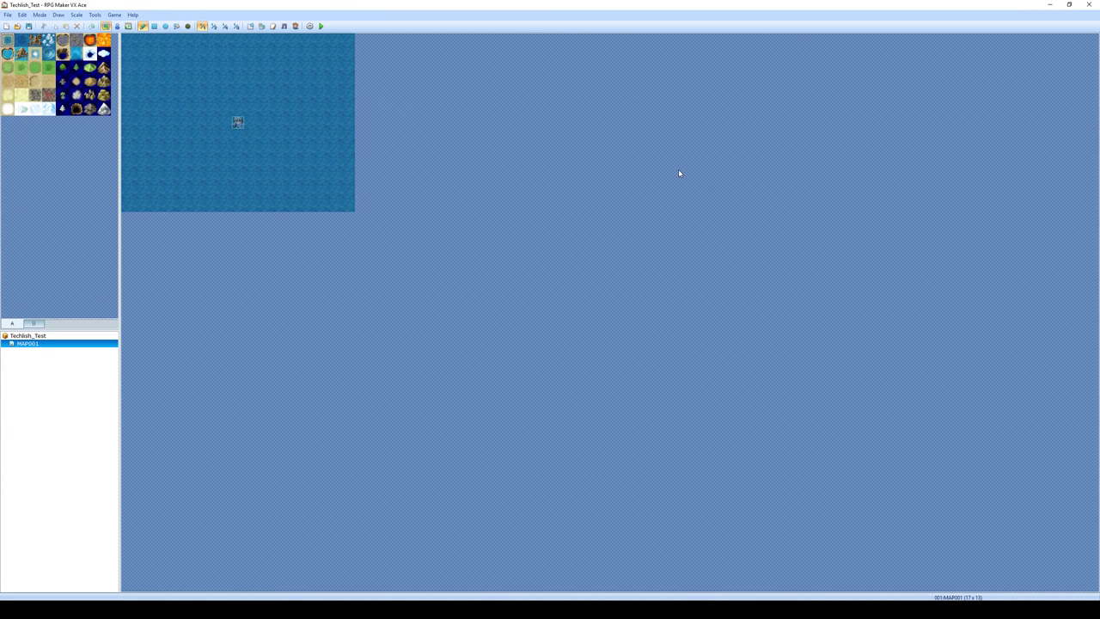
Step: Open and dismiss the File menu, then browse the landmark tiles before returning to terrain
click(7, 14)
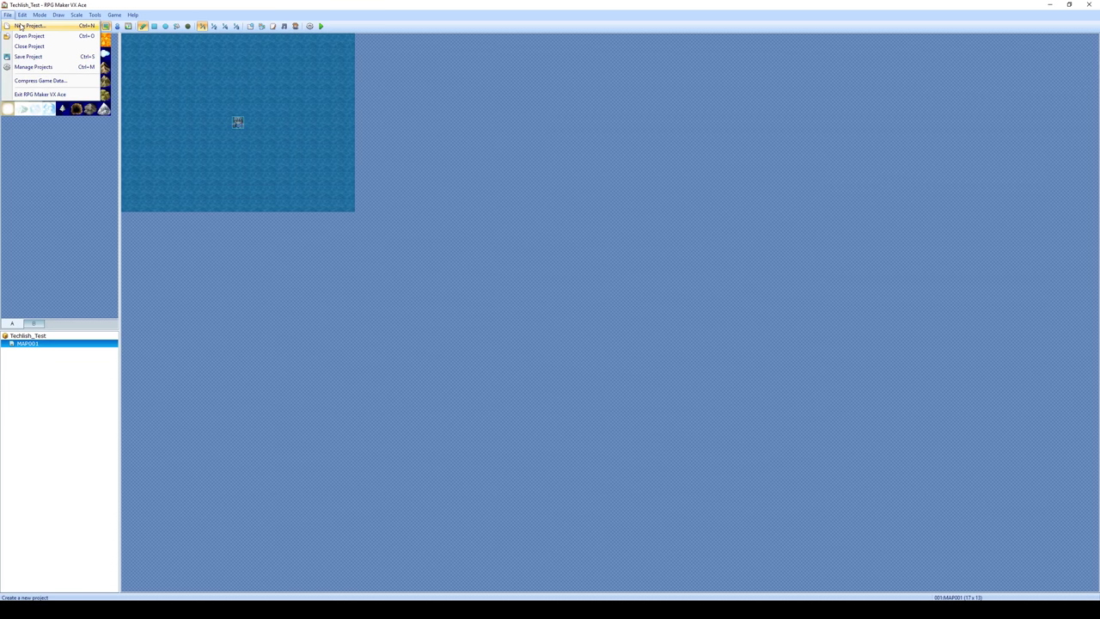
click(154, 38)
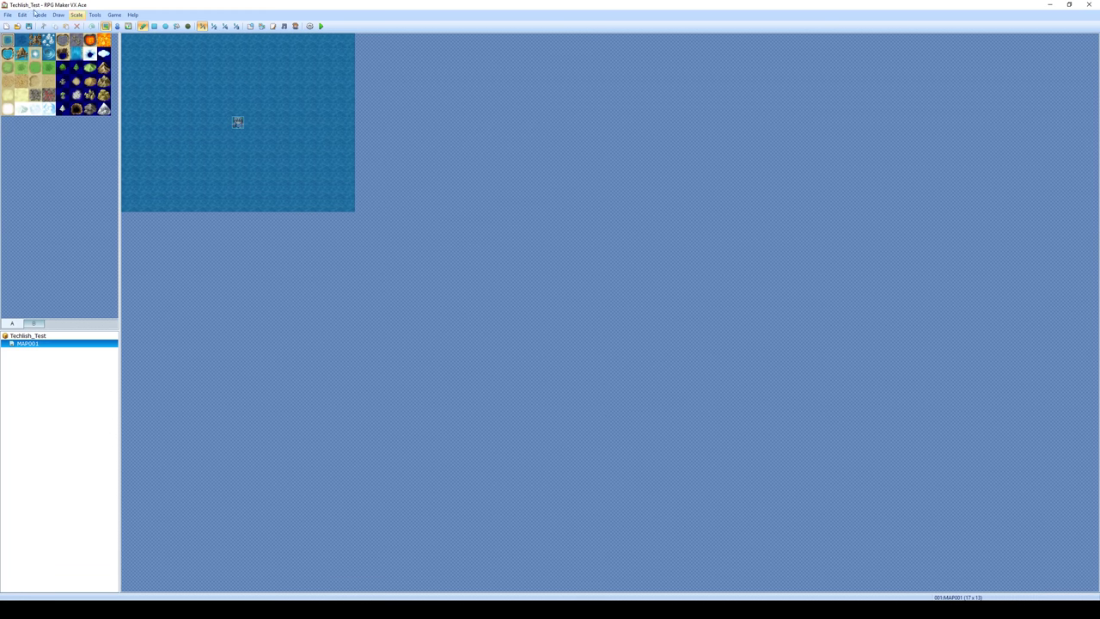
click(7, 15)
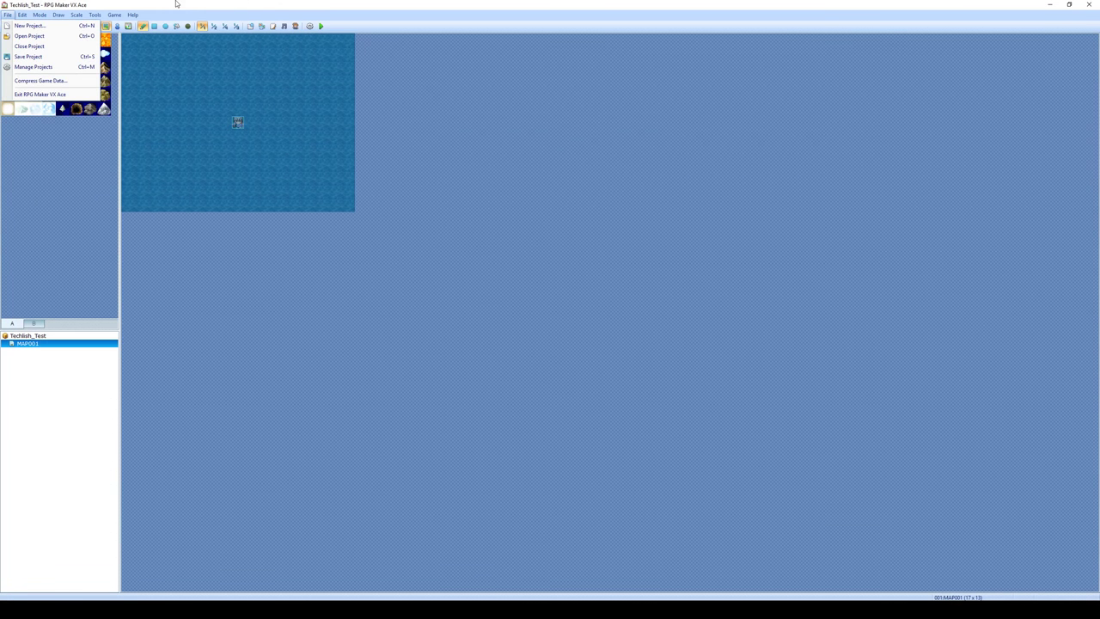
click(7, 14)
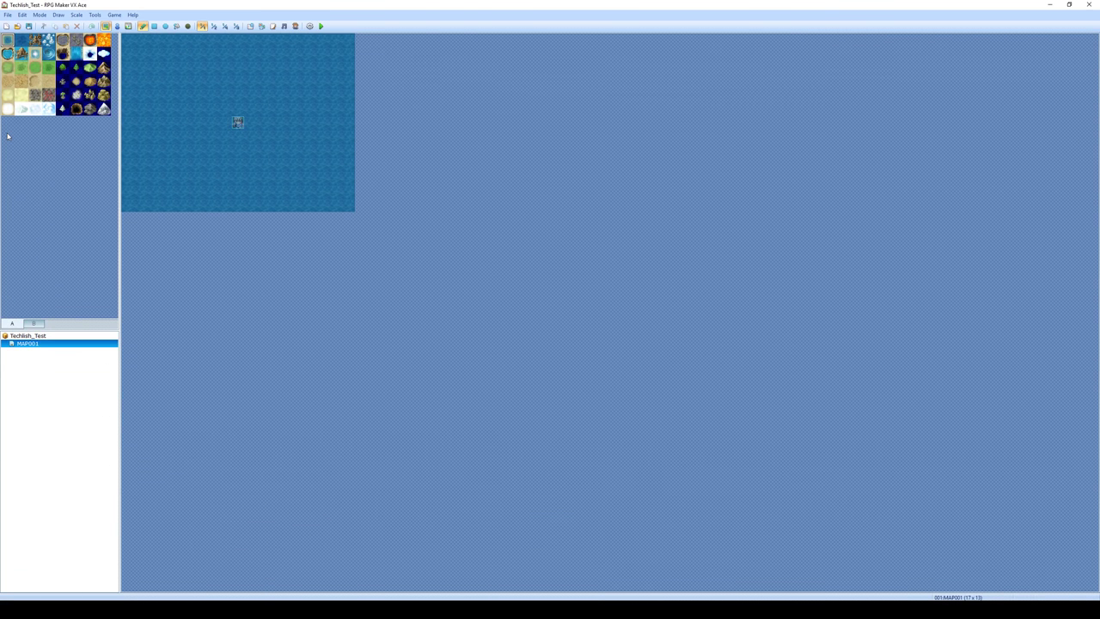
click(33, 323)
scroll(55, 172, down, 3)
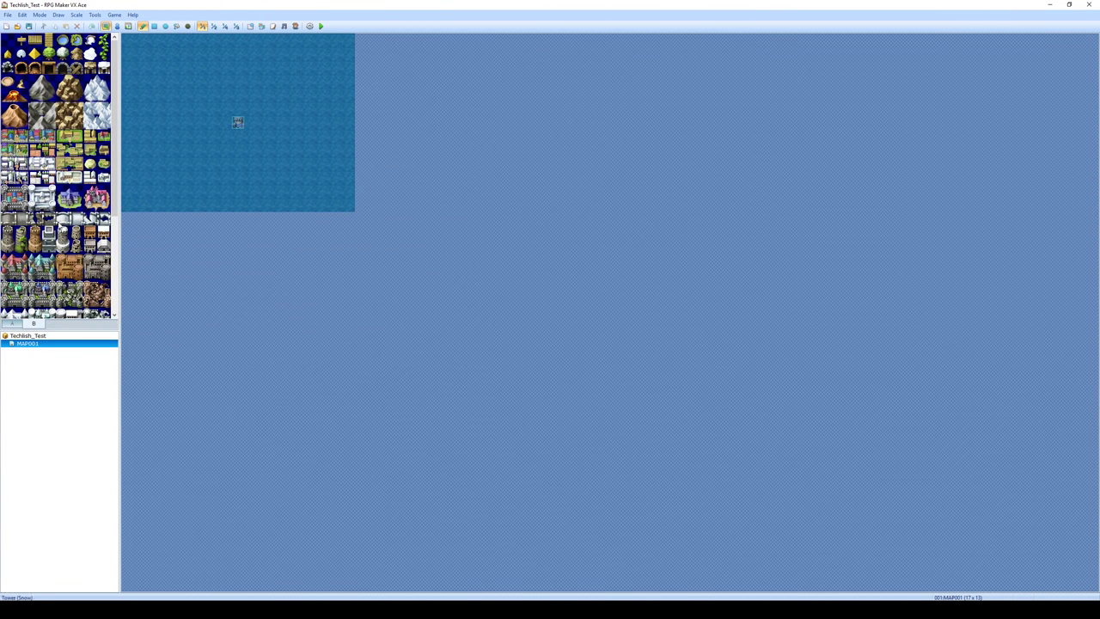
click(12, 324)
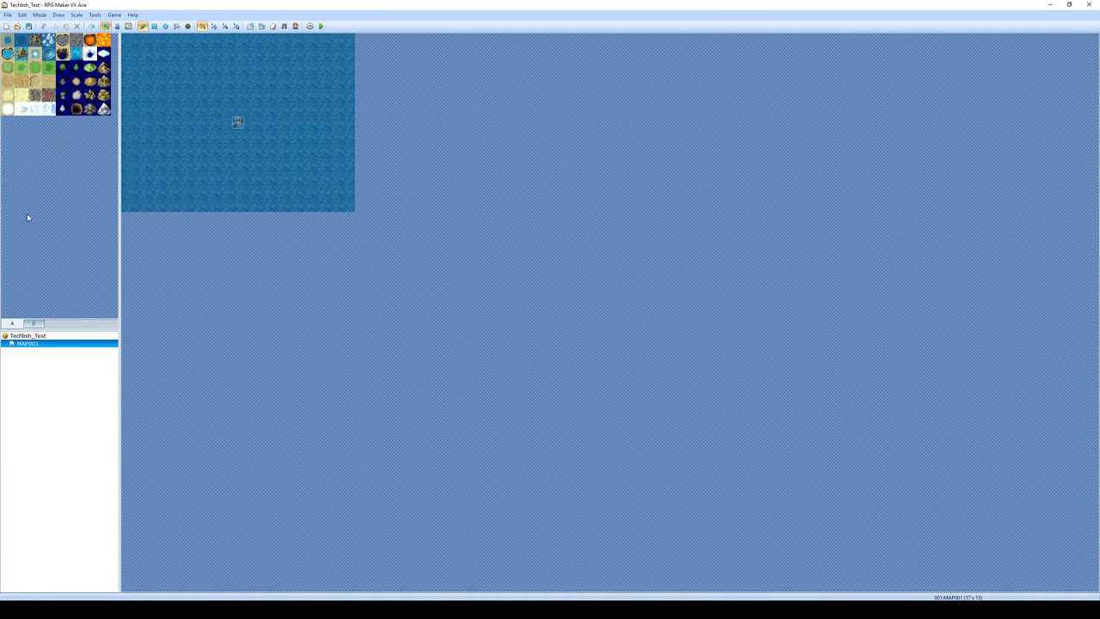
click(31, 324)
click(14, 324)
Step: Test-paint scattered grassland tiles on the water, then undo them
click(8, 69)
click(169, 81)
click(183, 108)
click(265, 81)
click(224, 67)
click(293, 122)
mouse_move(170, 92)
mouse_down()
mouse_move(263, 125)
mouse_move(263, 110)
mouse_move(199, 105)
mouse_move(248, 136)
mouse_move(204, 115)
mouse_up()
key(ctrl+z)
key(ctrl+z)
key(ctrl+z)
key(ctrl+z)
key(ctrl+z)
key(ctrl+z)
Step: Try a grass rectangle fill and a wall-shadow strip, undoing both, then return to the Pencil
click(153, 27)
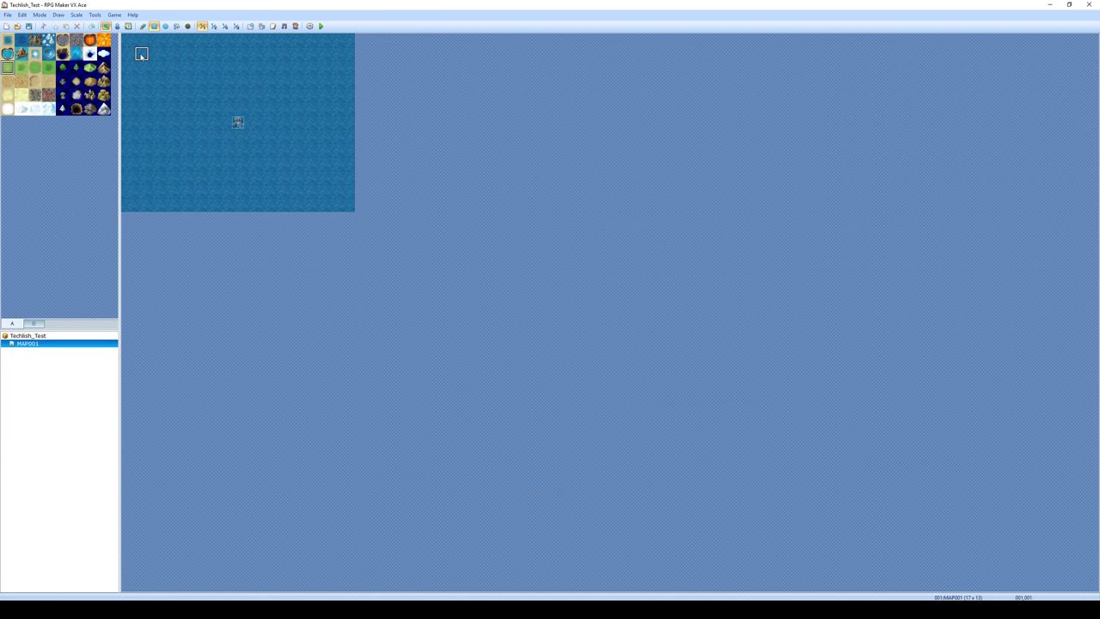
mouse_move(142, 54)
mouse_down()
mouse_move(283, 169)
mouse_move(335, 191)
mouse_up()
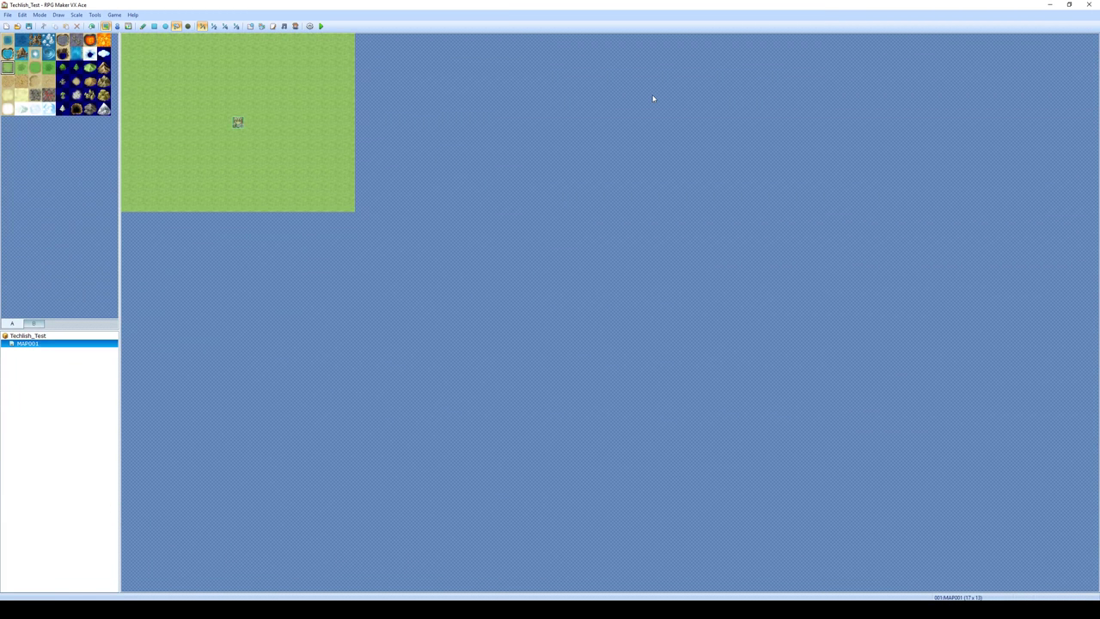
key(ctrl+z)
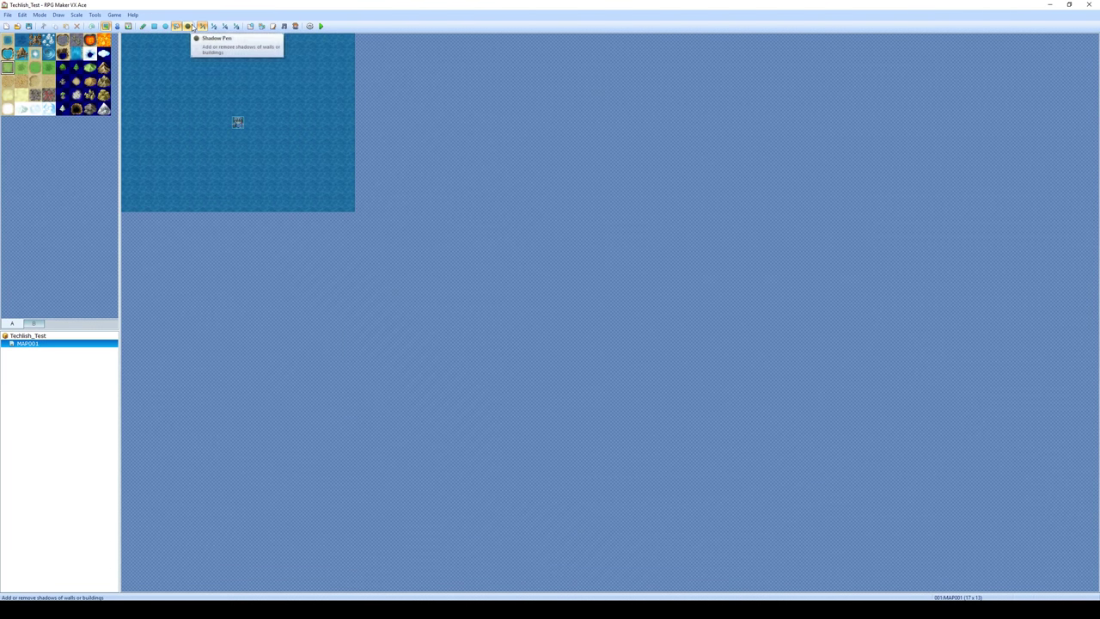
click(189, 26)
drag(282, 69, 298, 165)
key(ctrl+z)
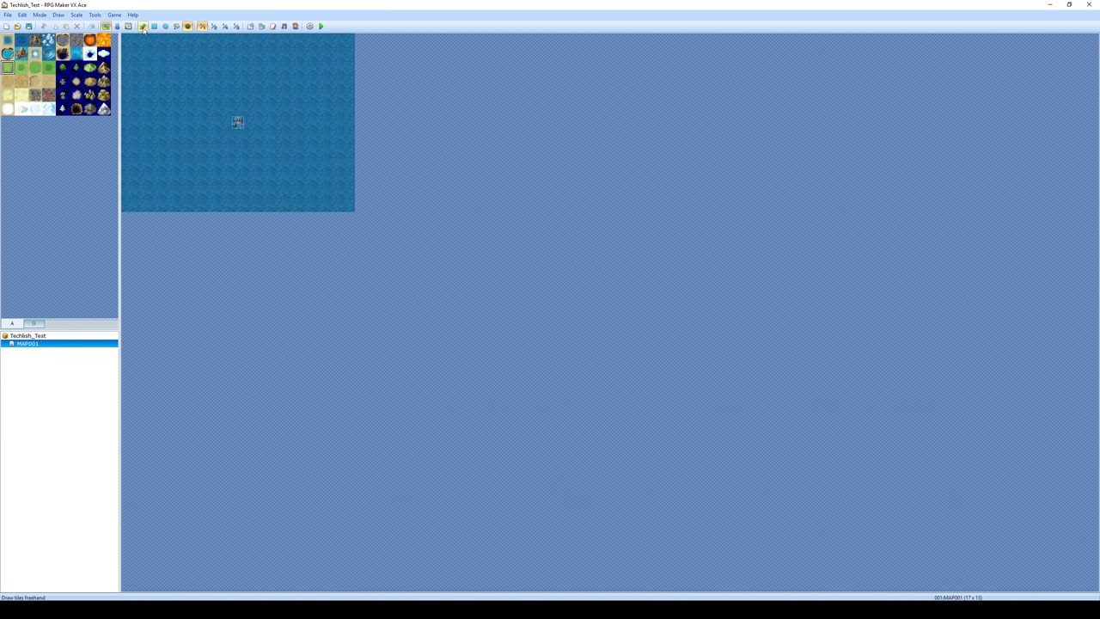
click(142, 26)
Step: Paint the tall left island in grassland, then a second grass island to its right
click(7, 69)
mouse_move(184, 54)
mouse_down()
mouse_move(142, 127)
mouse_move(160, 137)
mouse_move(162, 175)
mouse_move(185, 190)
mouse_move(224, 171)
mouse_up()
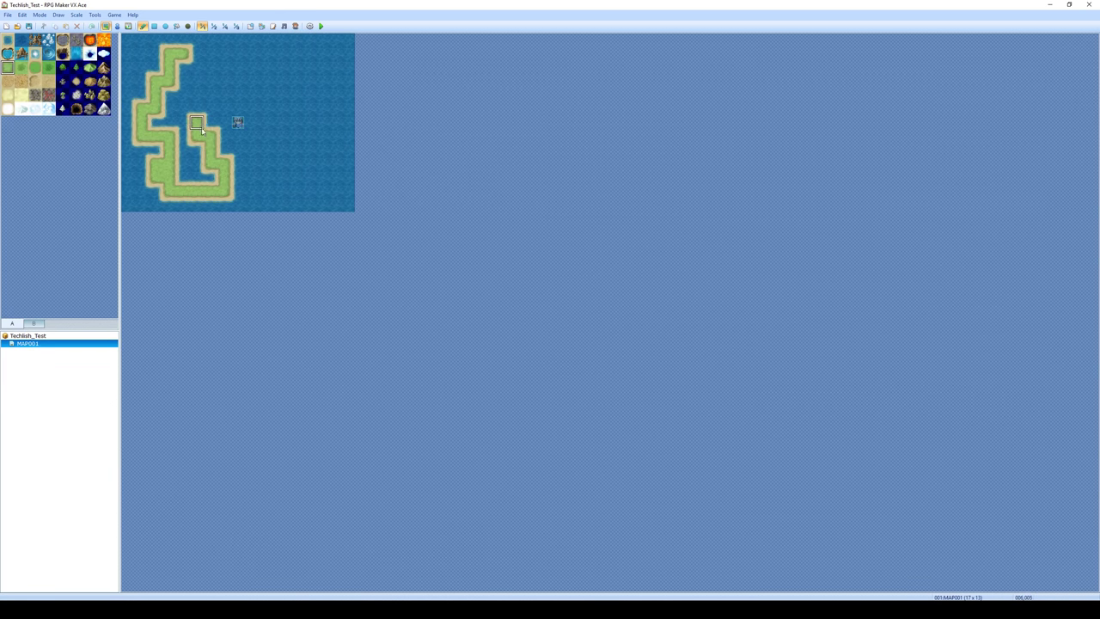
mouse_move(202, 129)
mouse_down()
mouse_move(234, 83)
mouse_move(220, 56)
mouse_move(201, 53)
mouse_move(154, 115)
mouse_move(204, 183)
mouse_move(181, 172)
mouse_move(173, 112)
mouse_move(225, 81)
mouse_move(212, 73)
mouse_move(180, 96)
mouse_up()
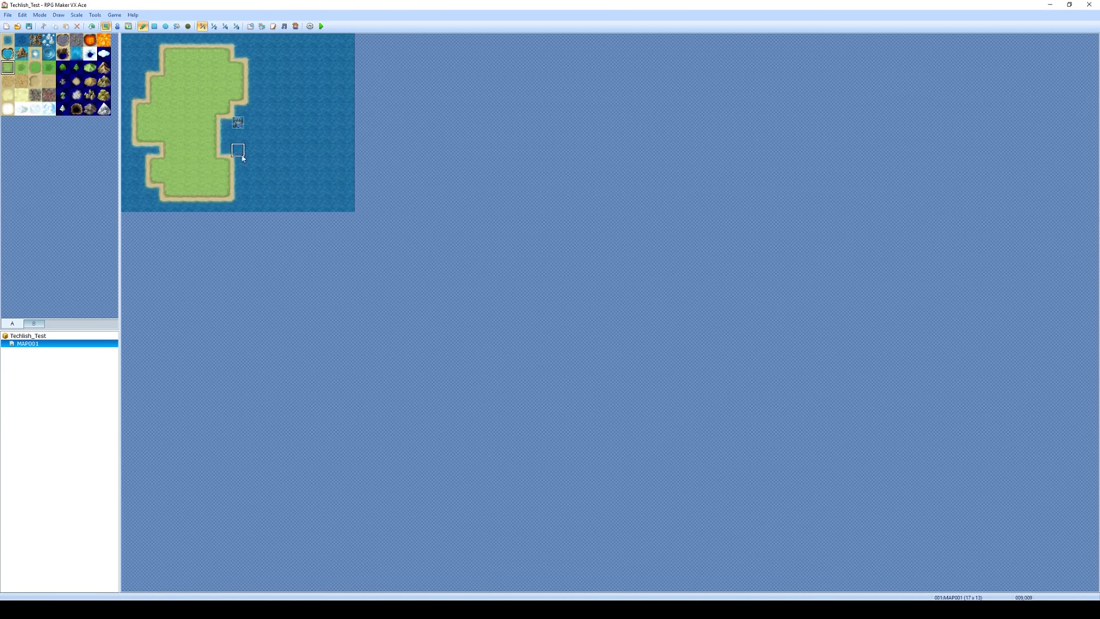
mouse_move(247, 162)
mouse_down()
mouse_move(251, 196)
mouse_move(282, 164)
mouse_move(269, 160)
mouse_move(266, 131)
mouse_move(292, 96)
mouse_move(284, 63)
mouse_move(336, 52)
mouse_move(346, 96)
mouse_move(319, 124)
mouse_move(337, 182)
mouse_move(290, 193)
mouse_move(319, 163)
mouse_move(266, 180)
mouse_move(307, 128)
mouse_move(321, 64)
mouse_move(333, 83)
mouse_move(289, 162)
mouse_up()
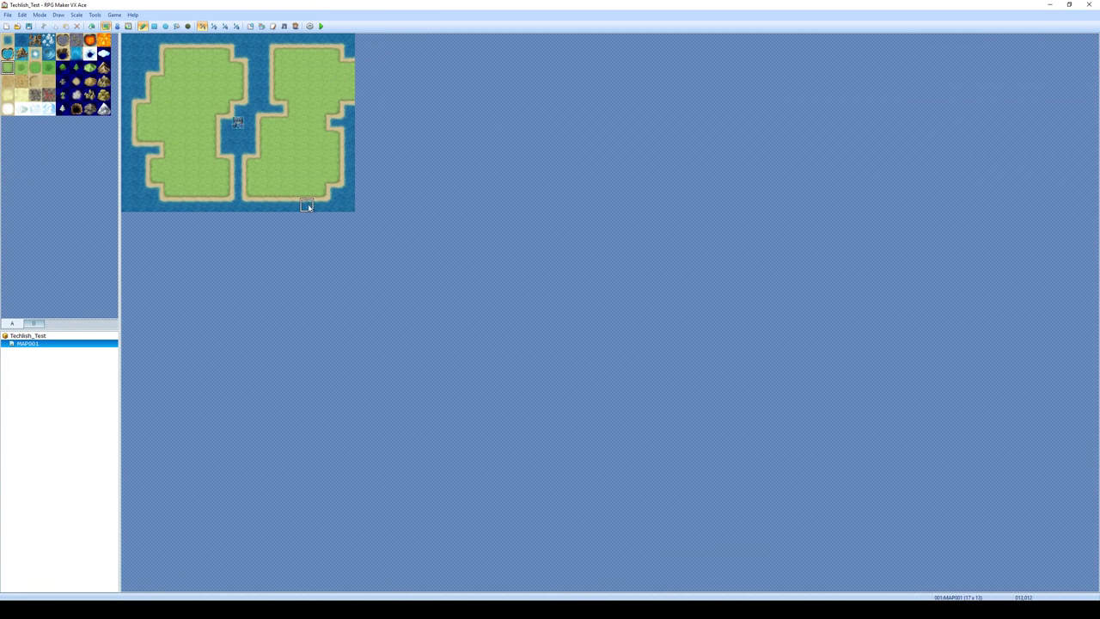
Step: Notch the right island's east coast and bottom-right corner with water, and grass over the left island's top-left corner
right_click(351, 109)
mouse_move(349, 109)
mouse_down()
mouse_move(350, 65)
mouse_move(339, 82)
mouse_move(337, 53)
mouse_up()
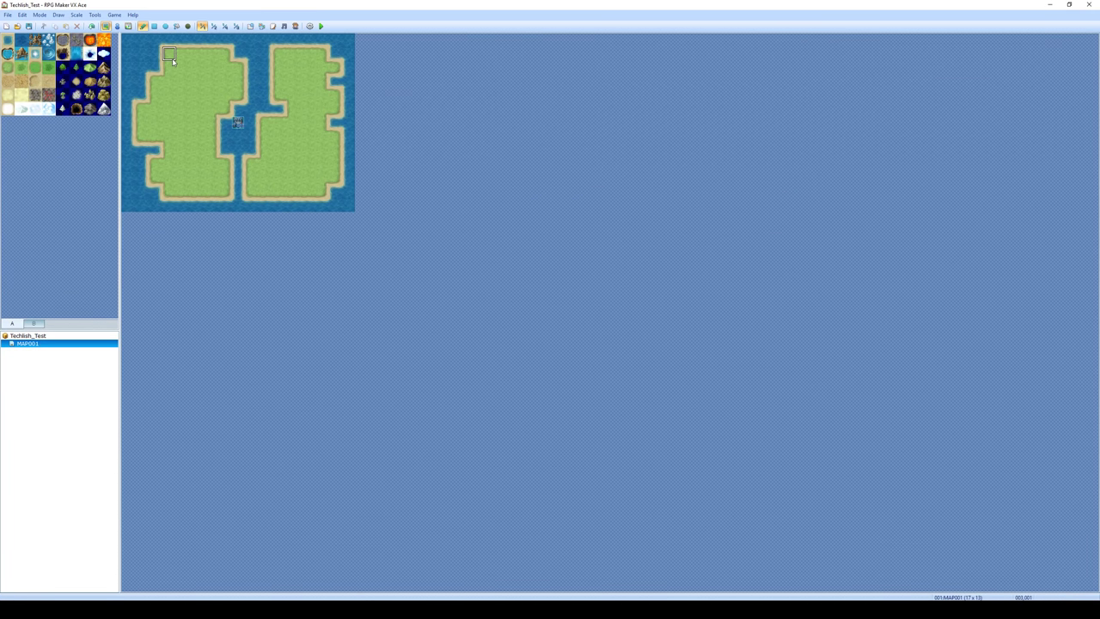
mouse_move(172, 61)
mouse_down()
mouse_move(155, 52)
mouse_move(156, 73)
mouse_move(142, 69)
mouse_move(142, 82)
mouse_move(155, 81)
mouse_up()
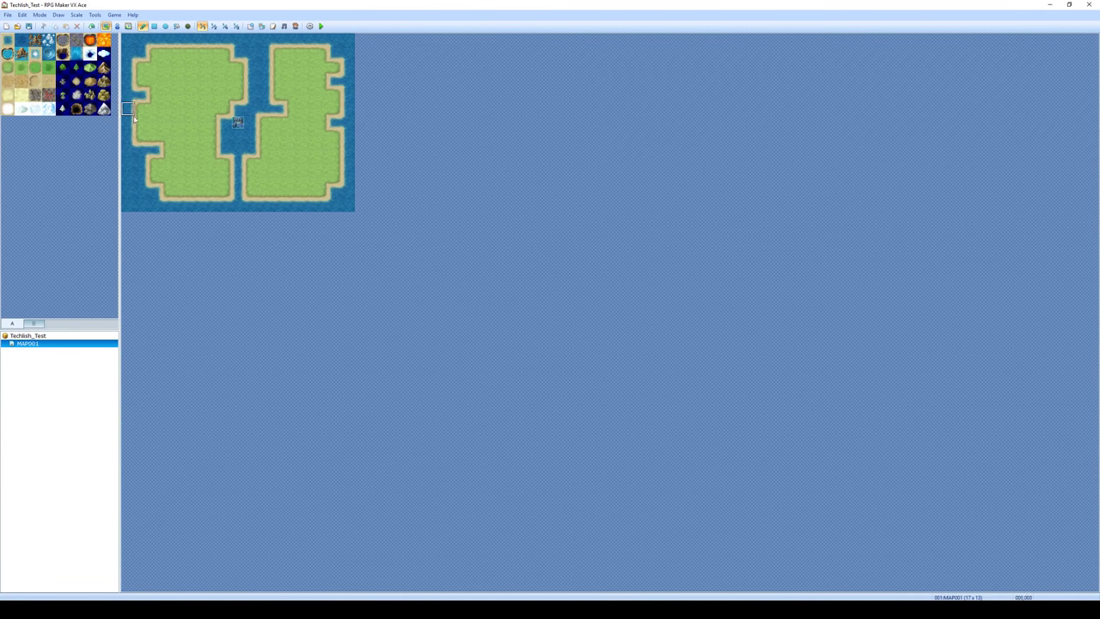
click(321, 191)
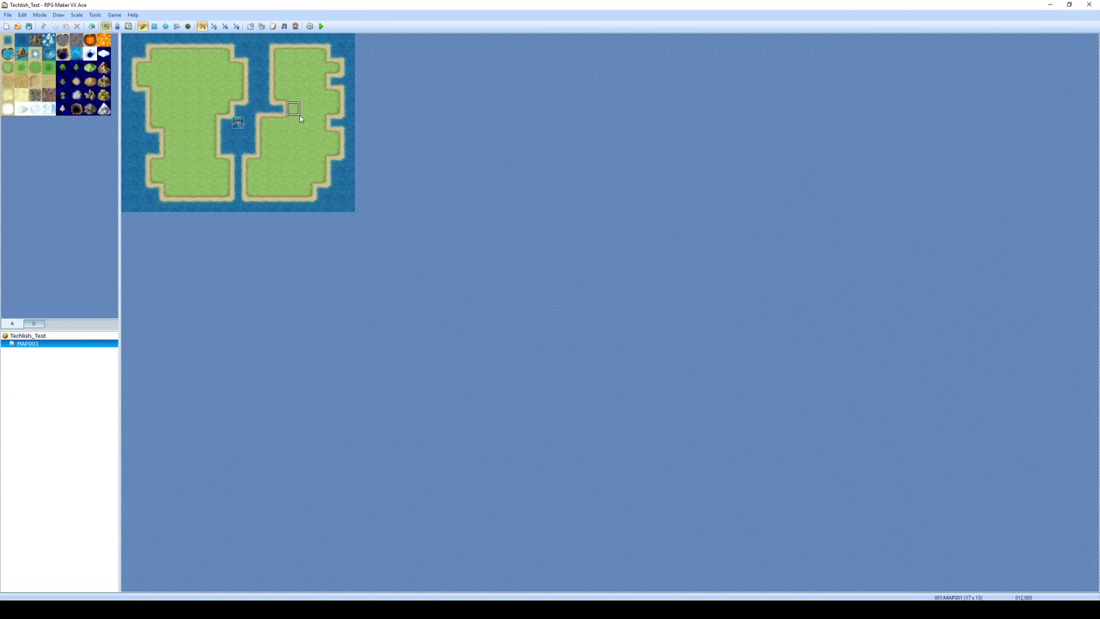
click(9, 110)
Step: Cover the left island's north with snow, the right island with desert, and its north with rocky ground
mouse_move(142, 67)
mouse_down()
mouse_move(170, 83)
mouse_move(140, 79)
mouse_move(141, 68)
mouse_move(156, 106)
mouse_move(174, 113)
mouse_move(167, 122)
mouse_move(163, 113)
mouse_move(221, 96)
mouse_move(221, 108)
mouse_move(237, 86)
mouse_move(220, 58)
mouse_move(189, 55)
mouse_move(172, 59)
mouse_move(175, 99)
mouse_move(208, 97)
mouse_move(209, 74)
mouse_move(220, 80)
mouse_move(176, 82)
mouse_up()
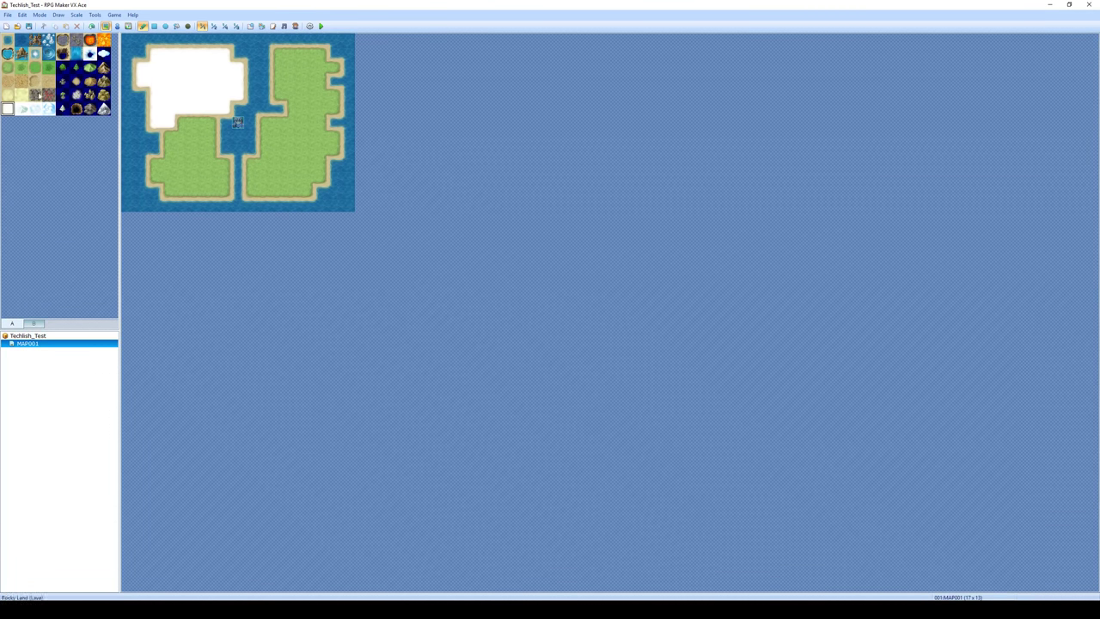
click(8, 94)
mouse_move(265, 123)
mouse_down()
mouse_move(333, 151)
mouse_move(319, 149)
mouse_move(326, 176)
mouse_move(305, 191)
mouse_move(254, 193)
mouse_move(269, 139)
mouse_move(267, 172)
mouse_move(278, 172)
mouse_move(284, 148)
mouse_move(309, 152)
mouse_move(290, 178)
mouse_up()
click(35, 95)
mouse_move(278, 51)
mouse_down()
mouse_move(280, 98)
mouse_move(303, 109)
mouse_move(296, 116)
mouse_move(323, 120)
mouse_move(335, 105)
mouse_move(317, 73)
mouse_move(320, 84)
mouse_move(288, 60)
mouse_move(307, 68)
mouse_up()
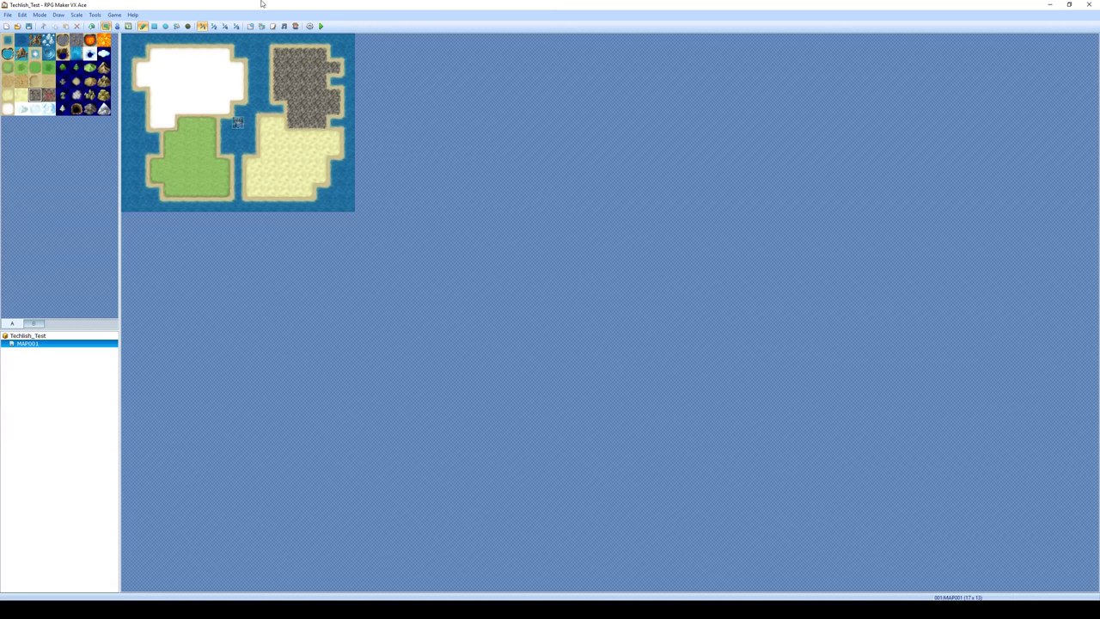
Step: Paint a Dirt Road patch on the grassland, then undo the misplaced patch
click(76, 80)
mouse_move(182, 123)
mouse_down()
mouse_move(175, 150)
mouse_move(188, 148)
mouse_move(187, 128)
mouse_move(198, 125)
mouse_move(200, 180)
mouse_move(226, 177)
mouse_up()
key(ctrl+z)
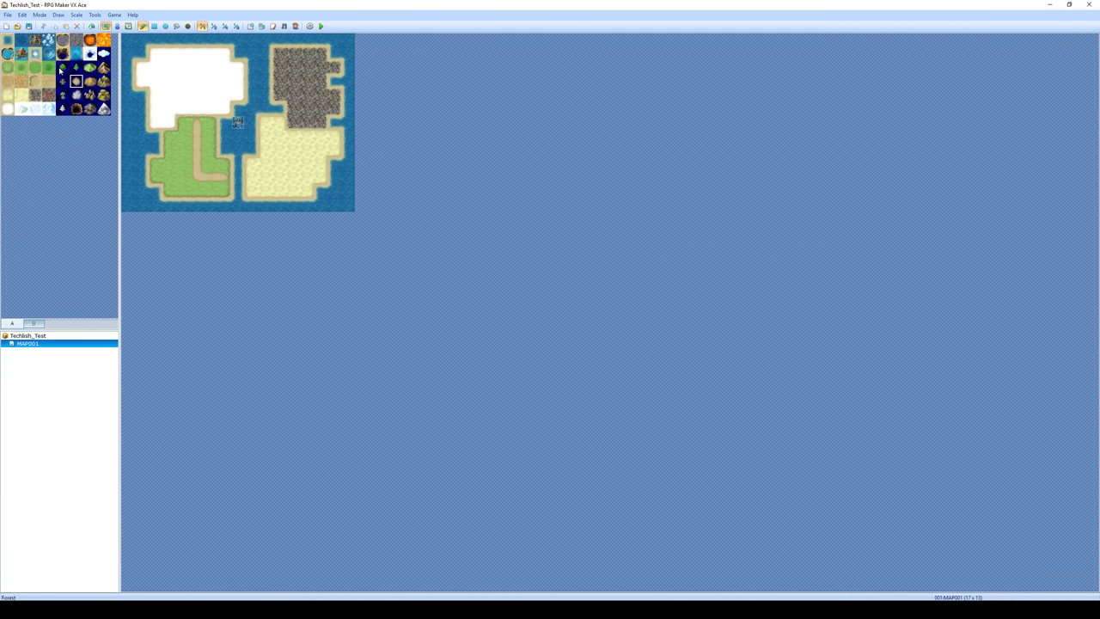
Step: Plant forest down the grassland's left side and beside the road, plus snowy pines on the snowfield
click(78, 71)
mouse_move(183, 124)
mouse_down()
mouse_move(171, 156)
mouse_move(181, 169)
mouse_move(160, 168)
mouse_move(184, 172)
mouse_move(165, 195)
mouse_up()
click(63, 109)
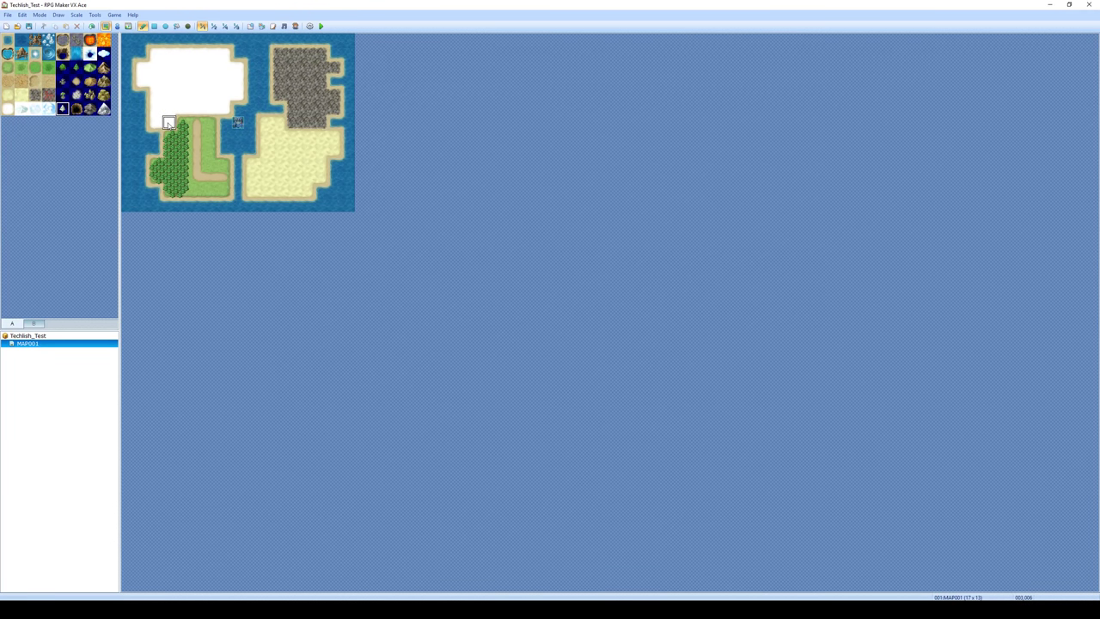
mouse_move(169, 122)
mouse_down()
mouse_move(169, 96)
mouse_move(156, 121)
mouse_move(155, 81)
mouse_move(143, 81)
mouse_move(141, 68)
mouse_move(168, 84)
mouse_up()
click(63, 67)
mouse_move(209, 126)
mouse_down()
mouse_move(211, 161)
mouse_move(224, 165)
mouse_move(215, 191)
mouse_move(225, 190)
mouse_move(213, 193)
mouse_move(229, 180)
mouse_move(210, 191)
mouse_up()
right_click(197, 191)
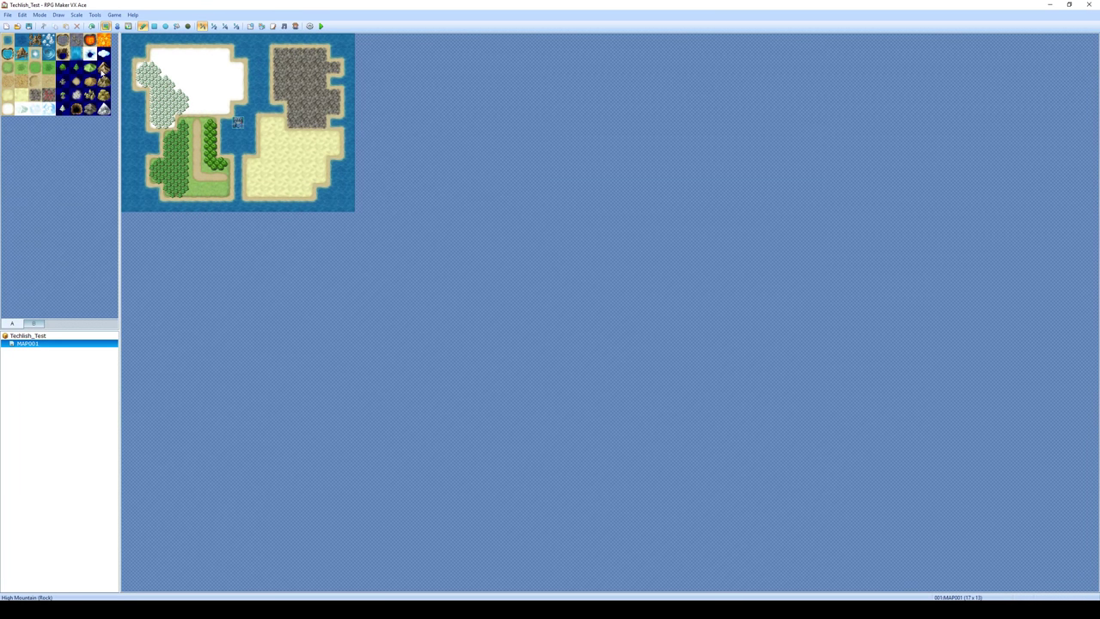
Step: Place a mountain on the right island and plant a palm grove on the desert's east side
click(64, 82)
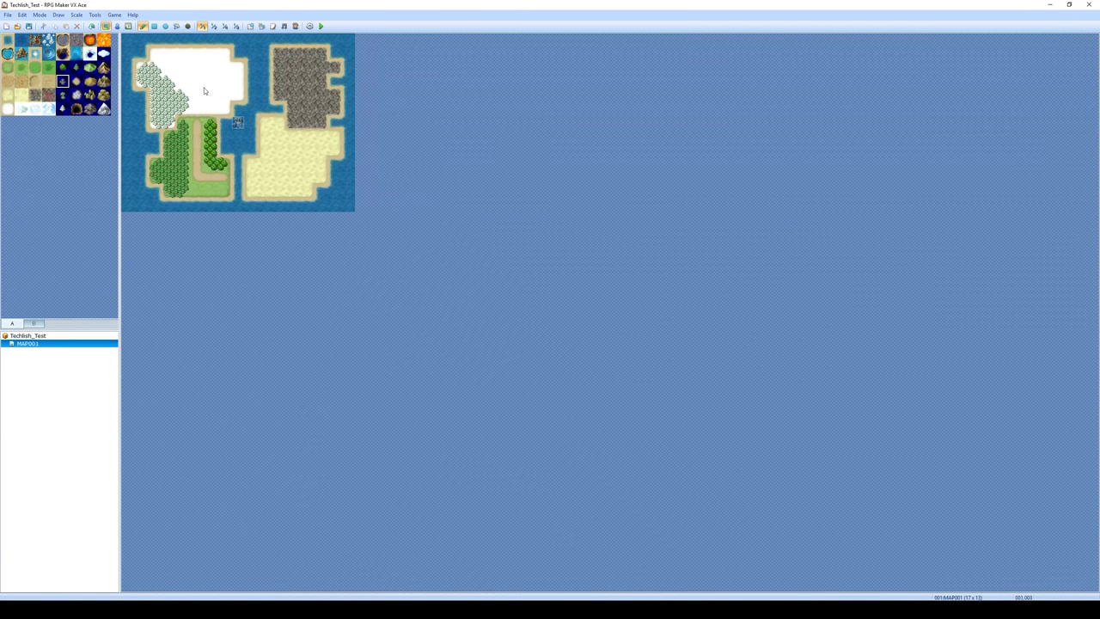
click(318, 115)
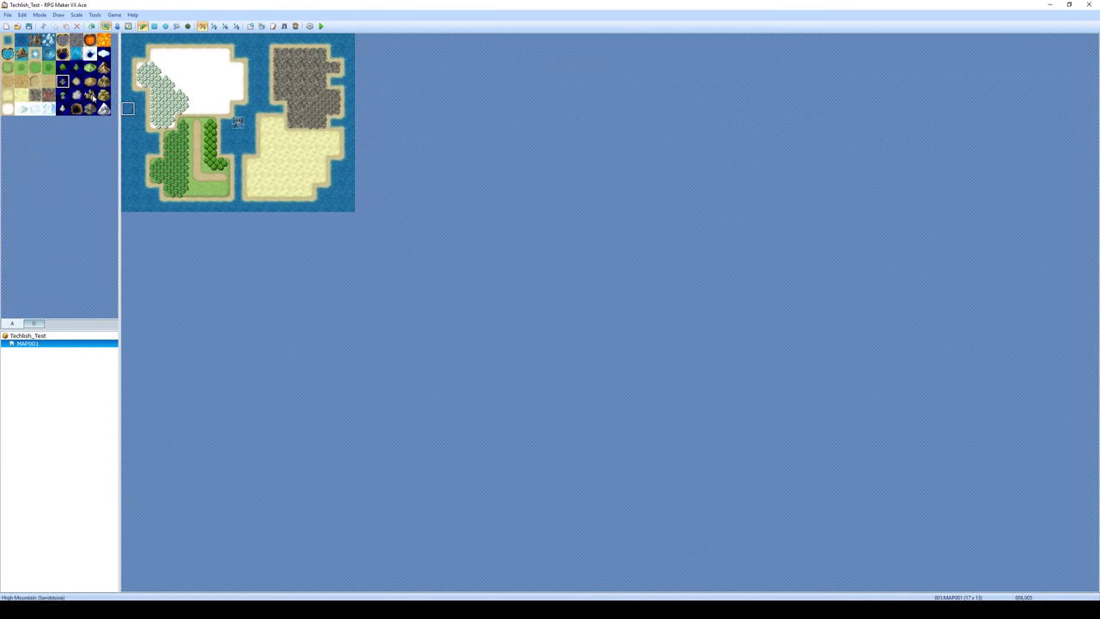
click(63, 95)
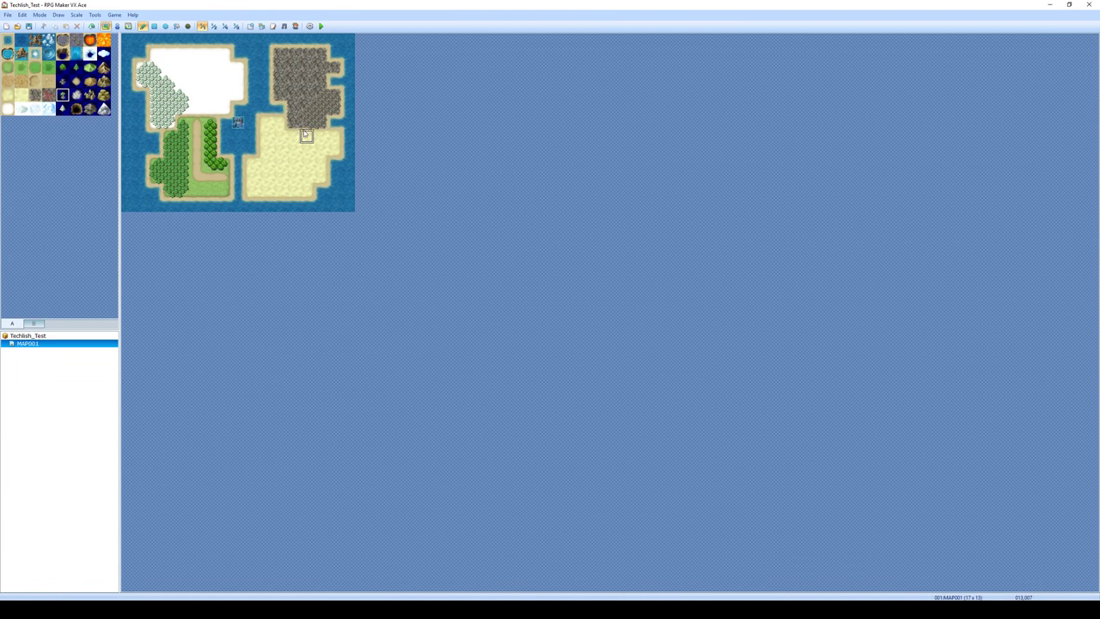
mouse_move(304, 135)
mouse_down()
mouse_move(336, 140)
mouse_move(317, 147)
mouse_move(312, 171)
mouse_move(312, 151)
mouse_move(321, 180)
mouse_up()
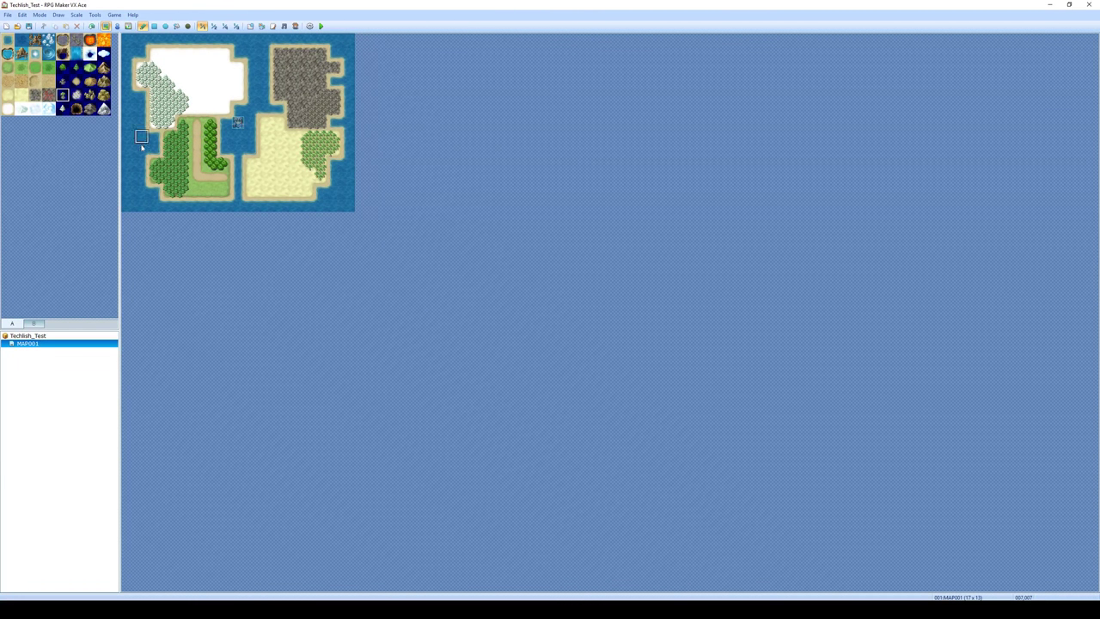
Step: Add two shoals on the left coast, High Mountain (Snow) on the snowfield, and lava on the rocky island
click(90, 94)
click(129, 190)
click(129, 122)
click(103, 110)
mouse_move(224, 54)
mouse_down()
mouse_move(238, 81)
mouse_move(210, 54)
mouse_up()
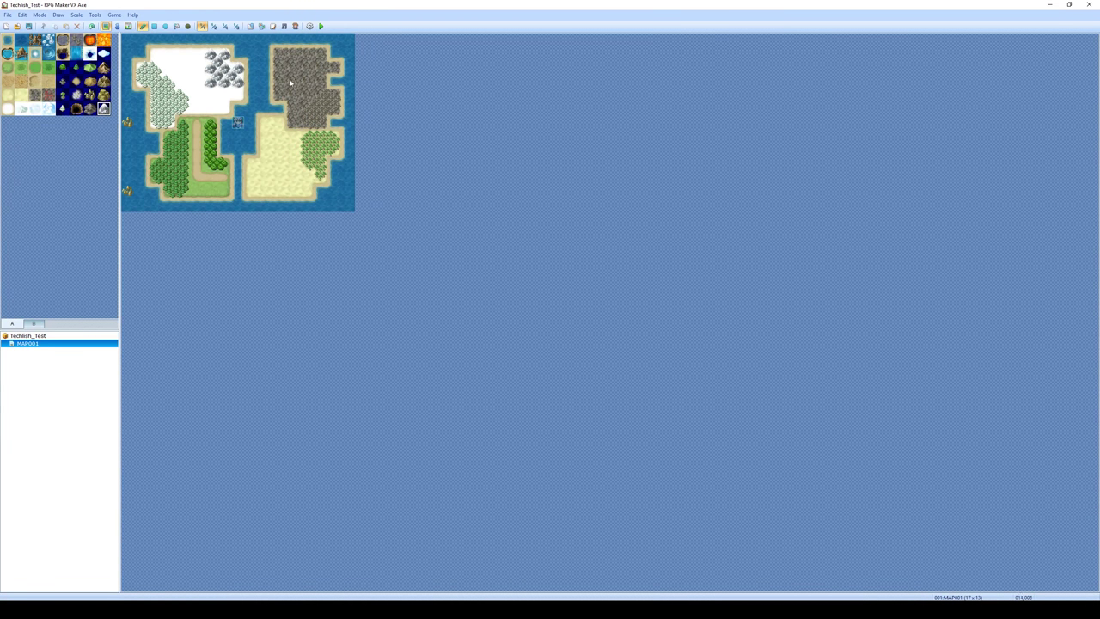
click(89, 39)
mouse_move(285, 53)
mouse_down()
mouse_move(297, 54)
mouse_move(284, 87)
mouse_up()
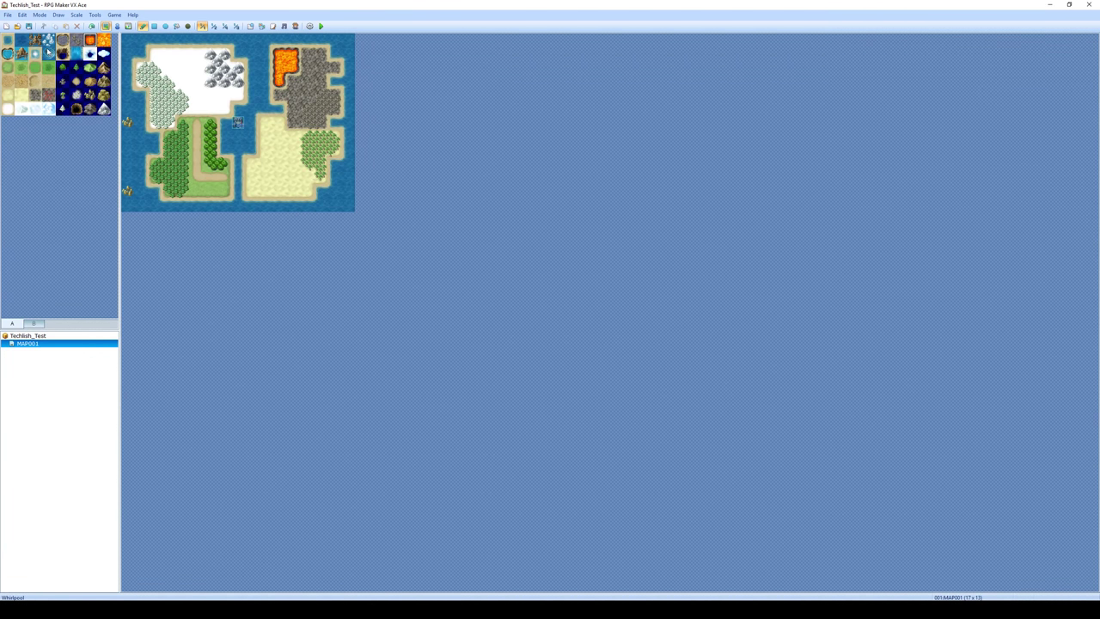
Step: Place a whirlpool in the strait between islands and two Icebergs along the top edge
click(49, 54)
click(239, 135)
click(47, 41)
click(131, 41)
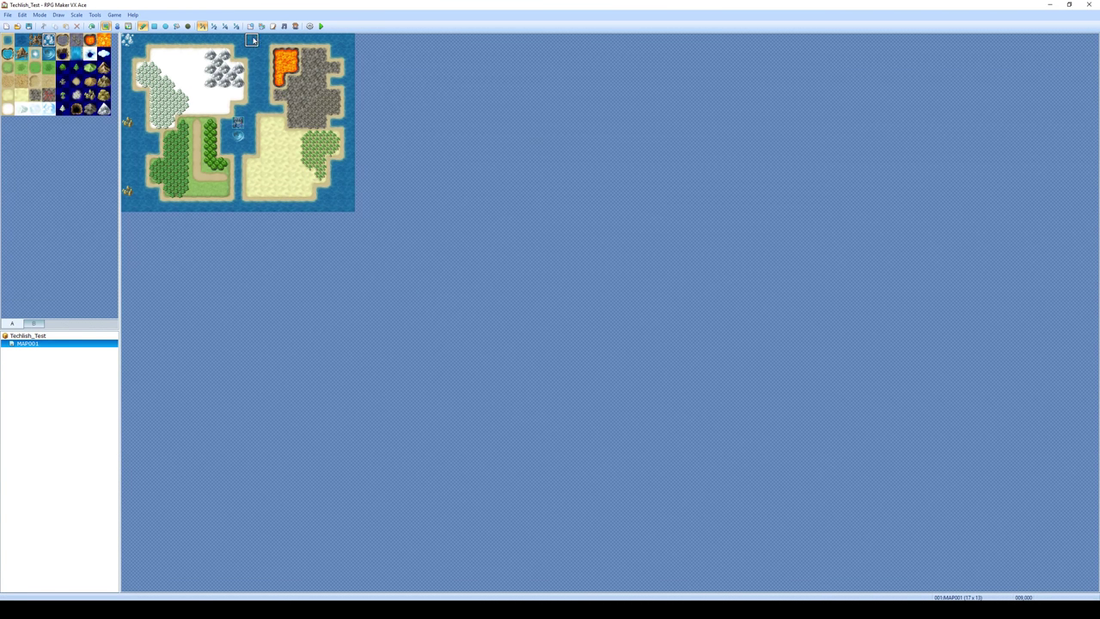
click(251, 39)
Step: From tab B, place a bridge between the southern islands, swapping to the neighbouring bridge variant
click(34, 324)
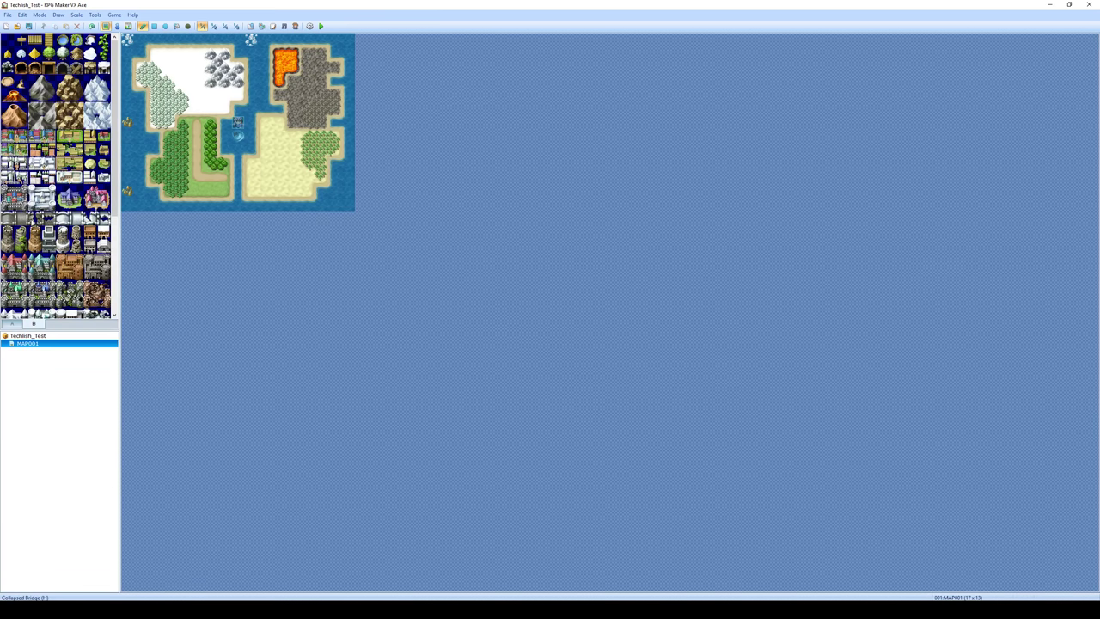
click(8, 218)
click(238, 178)
click(34, 218)
click(238, 178)
Step: Stamp a two-by-two castle on the snow, a town in the forest, and a tower on the path
drag(35, 191, 49, 205)
click(190, 62)
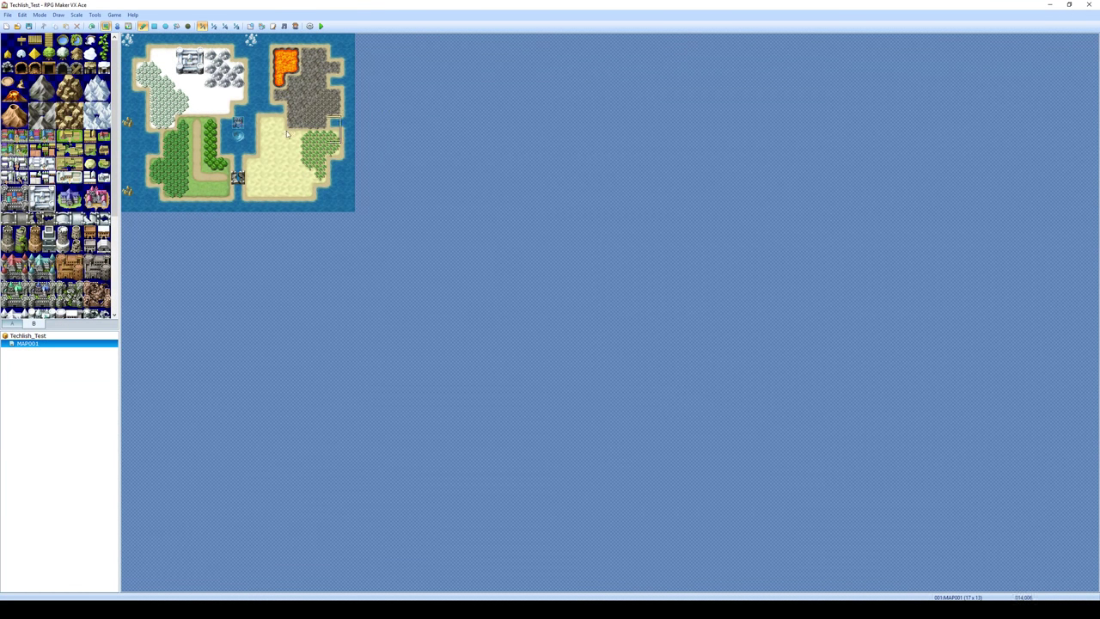
drag(8, 135, 21, 136)
click(169, 136)
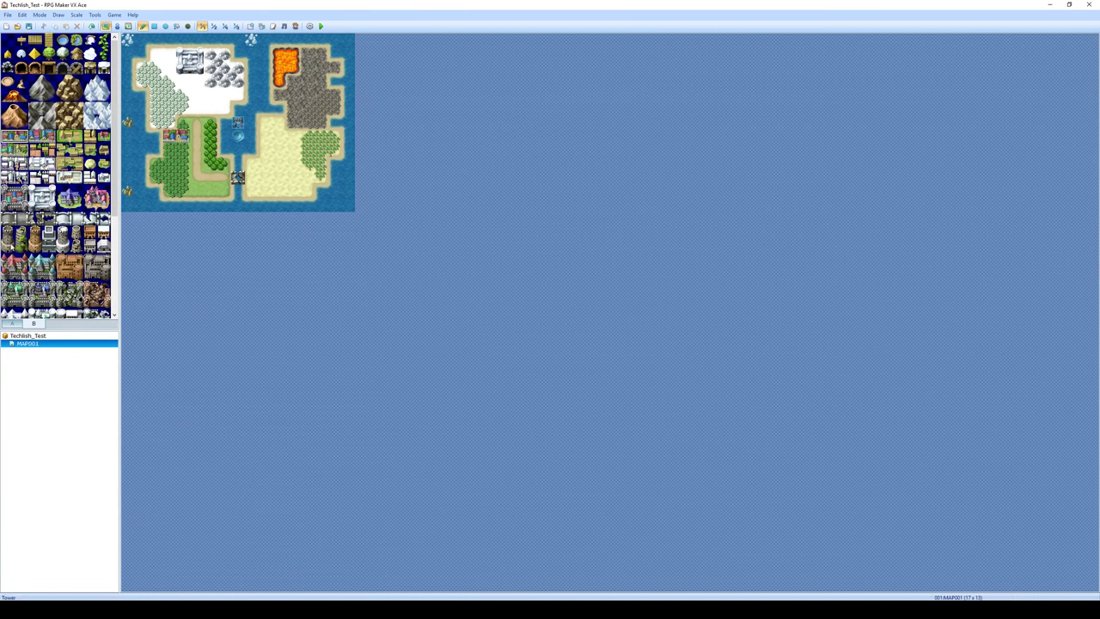
click(210, 163)
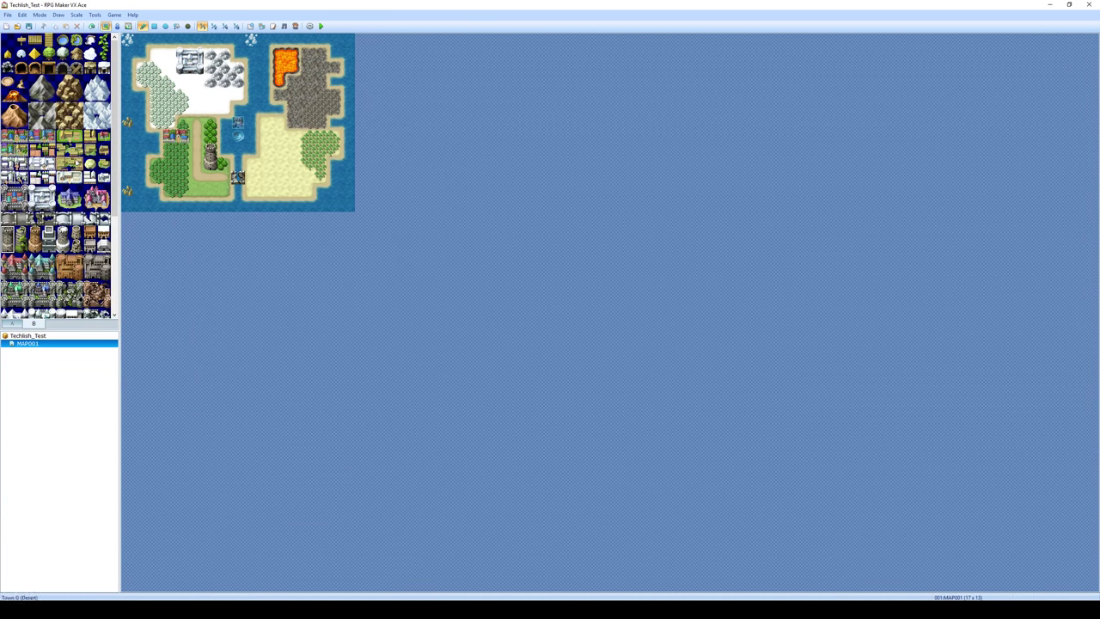
Step: Place Town G (Desert) with a small landmark beside it and a Pyramid on the sand island
click(63, 150)
click(265, 165)
click(76, 41)
click(277, 164)
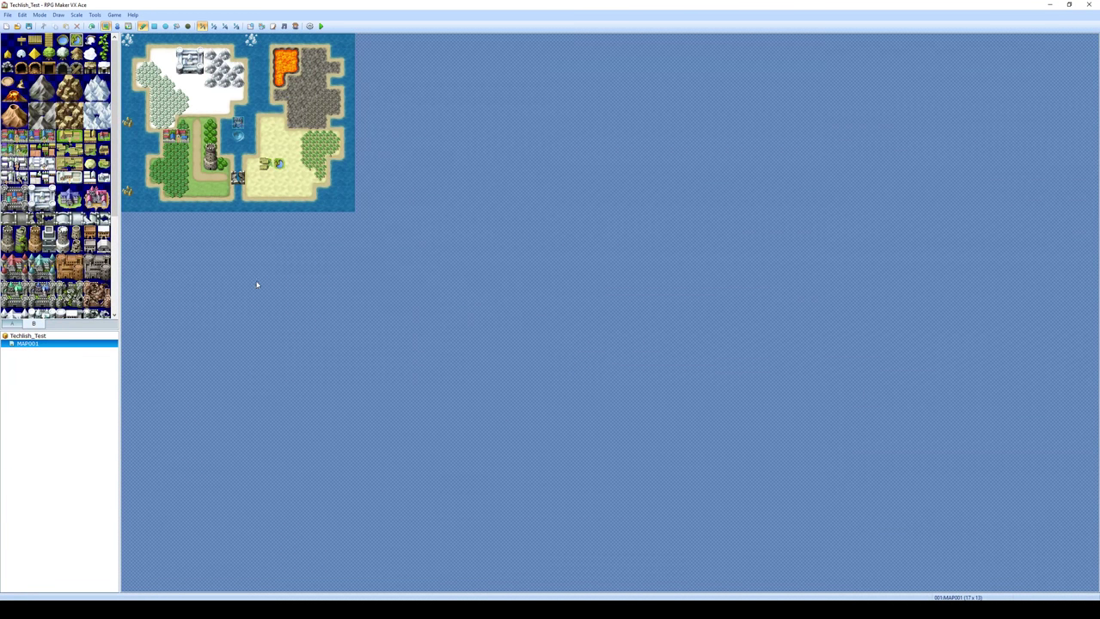
click(11, 119)
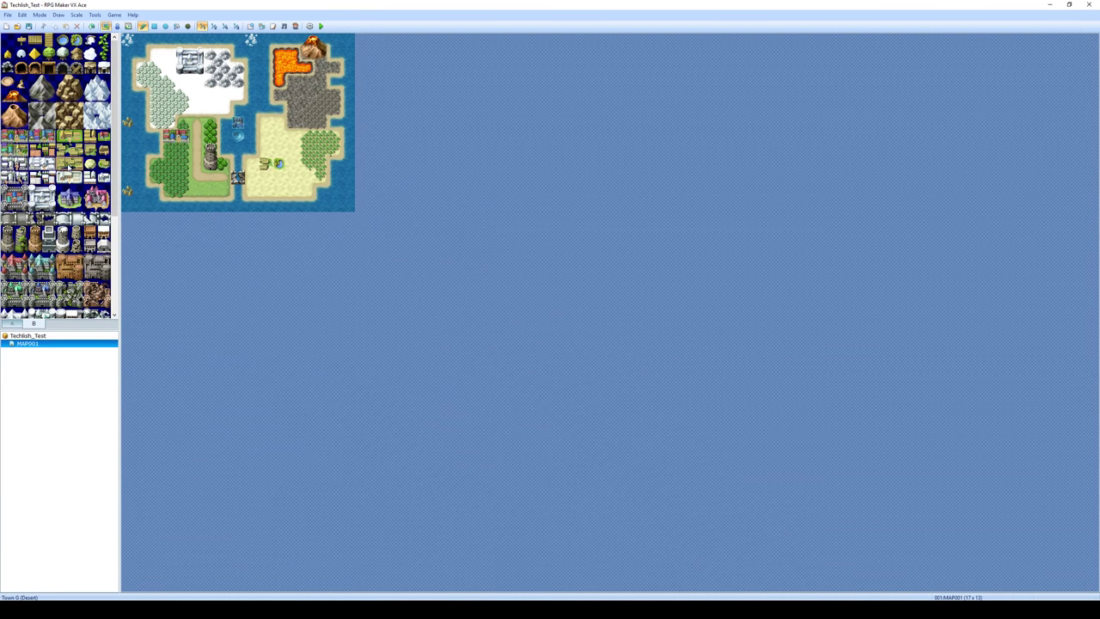
click(33, 54)
click(279, 123)
Step: Place the Demon Castle on the rocky land and two House (Ruins) tiles in the forest
scroll(50, 215, down, 3)
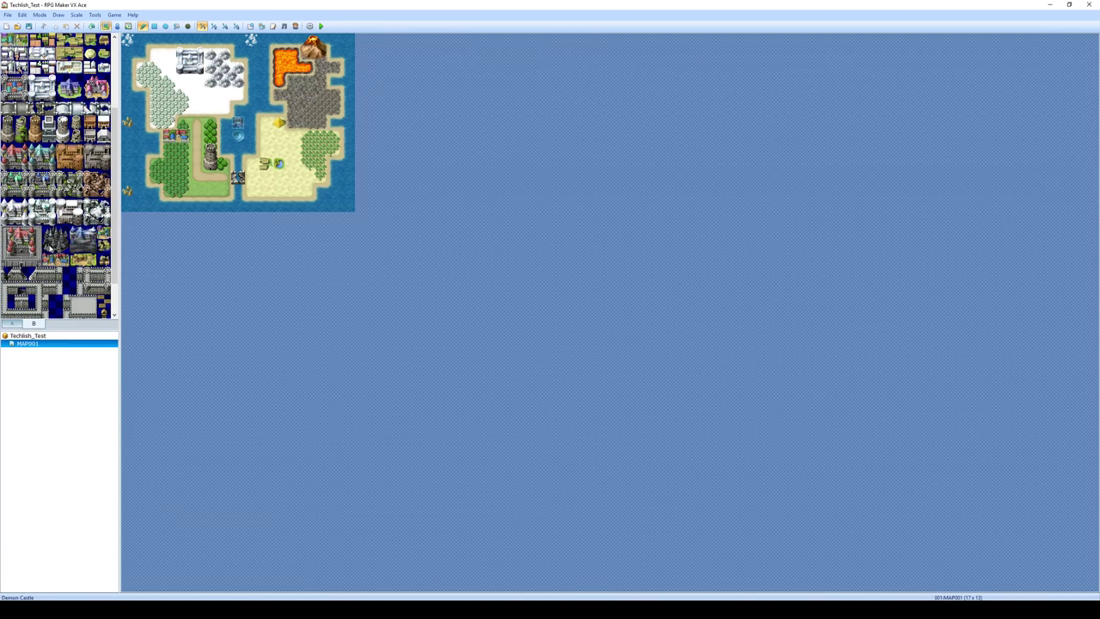
click(50, 247)
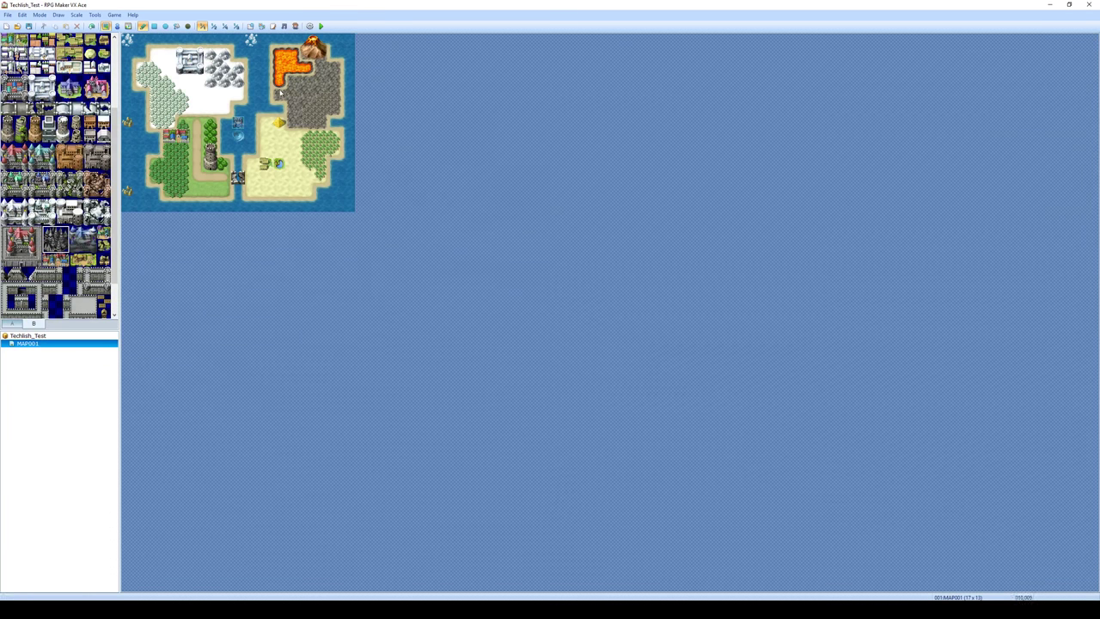
click(320, 67)
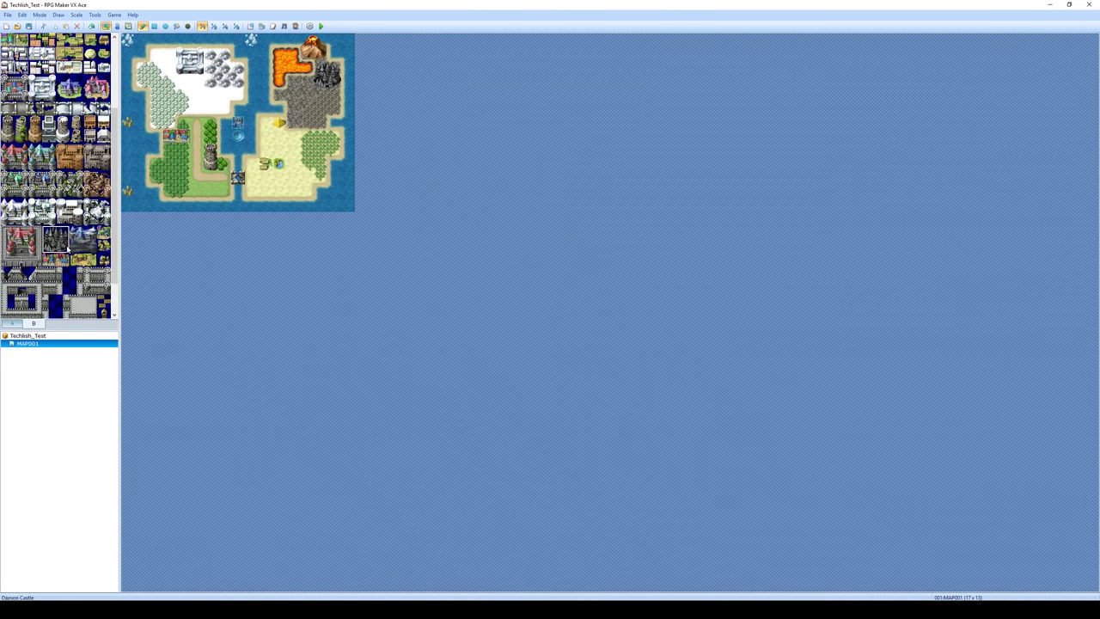
click(104, 259)
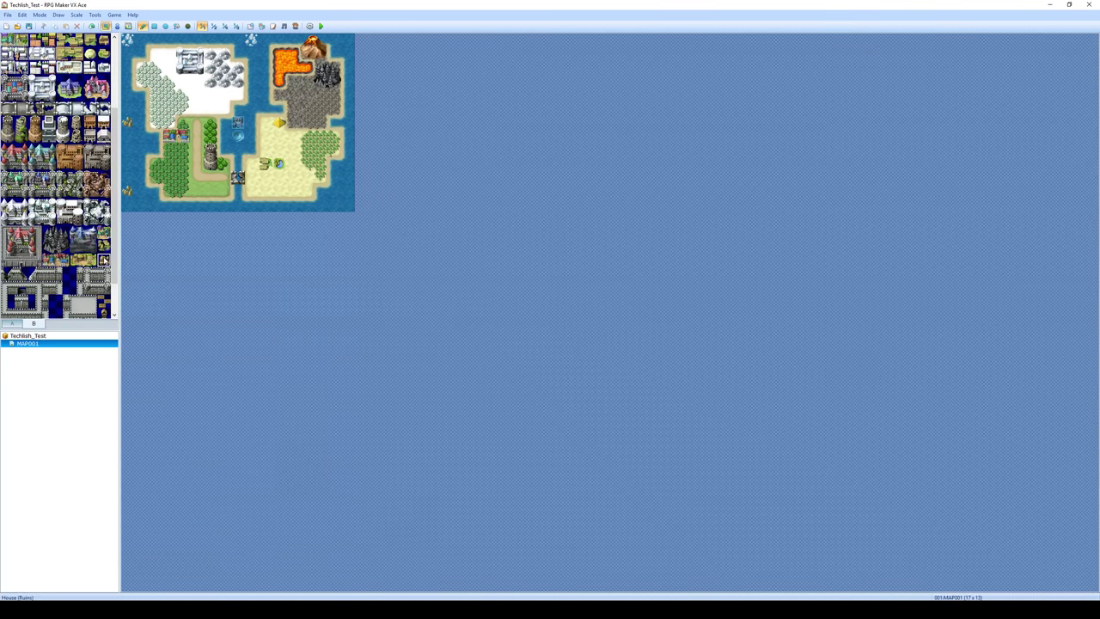
click(169, 178)
scroll(58, 271, down, 1)
click(155, 164)
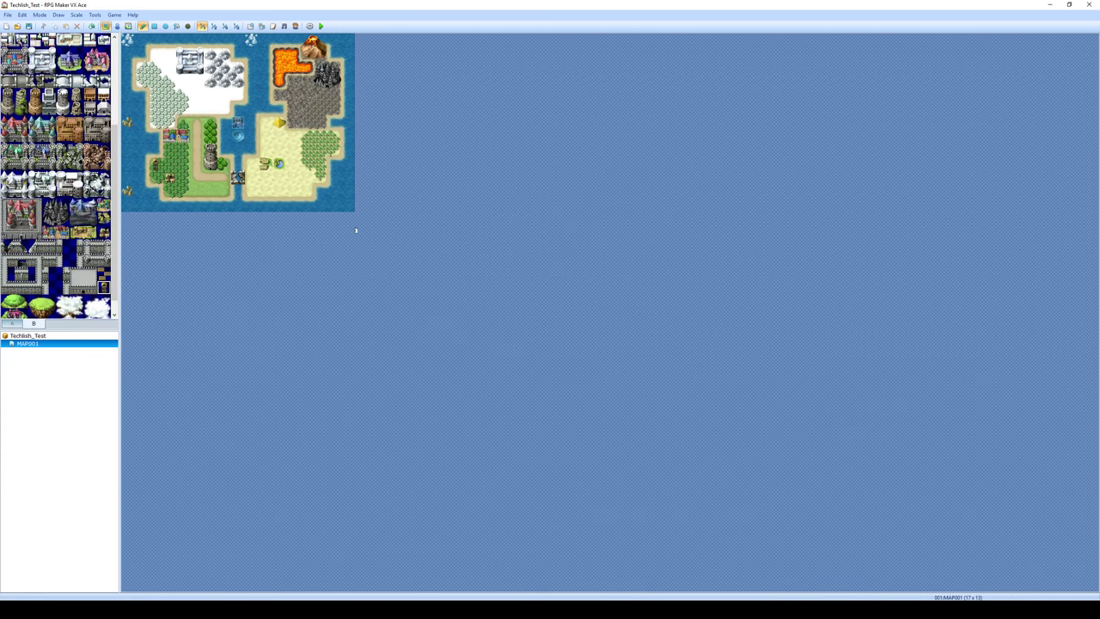
scroll(58, 175, down, 1)
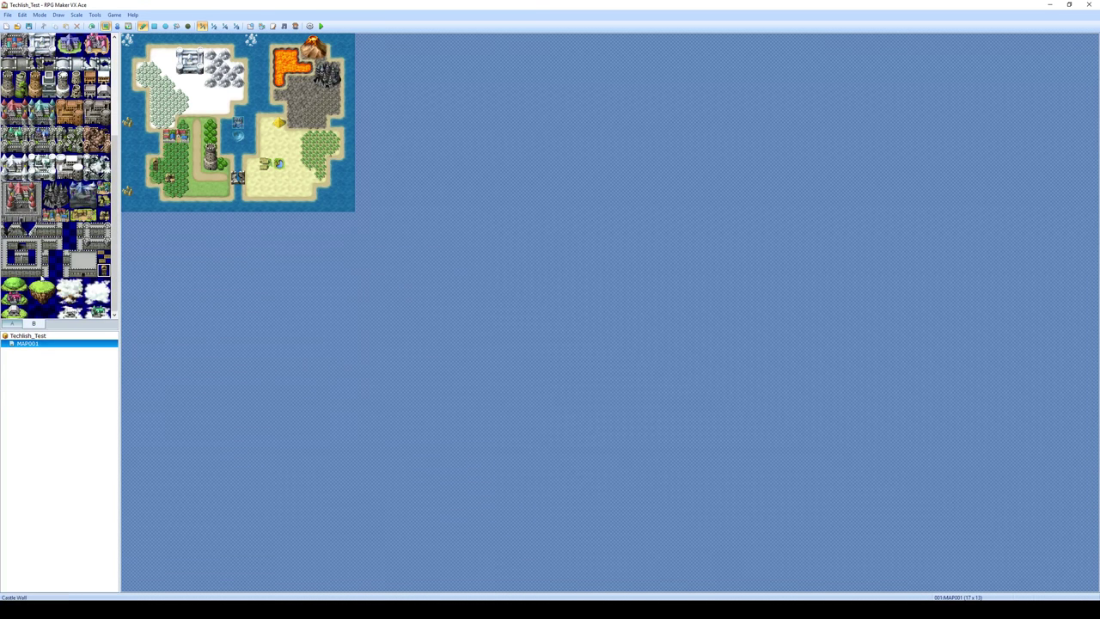
Step: Place a Floating Continent off the left coast and put a two-tile castle on it
click(39, 314)
click(135, 163)
drag(7, 297, 21, 298)
click(135, 148)
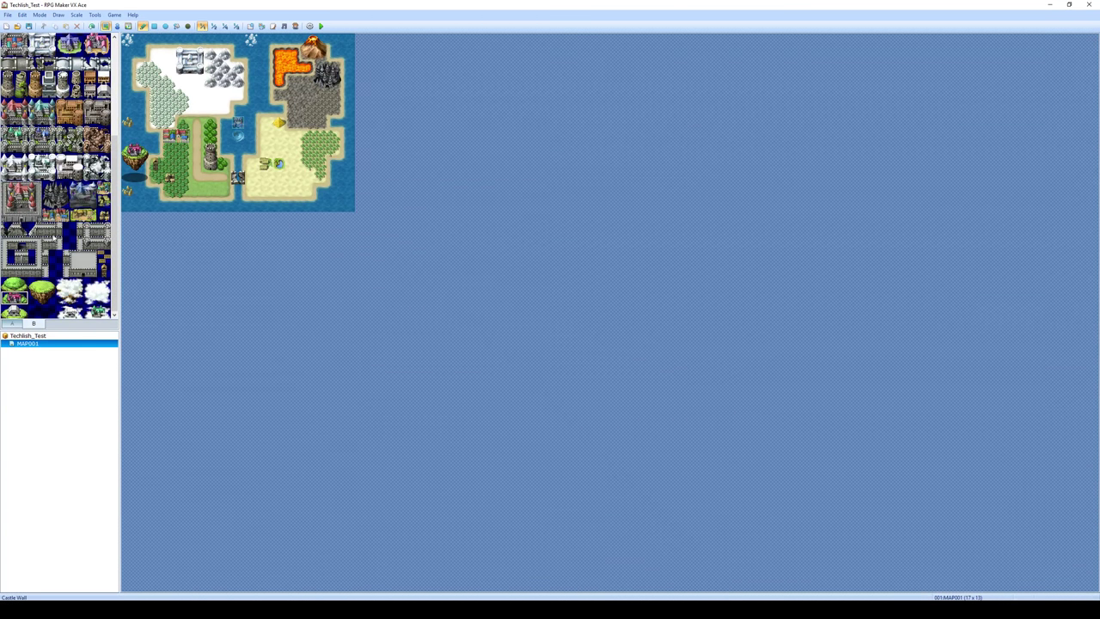
scroll(53, 237, up, 2)
scroll(53, 230, up, 4)
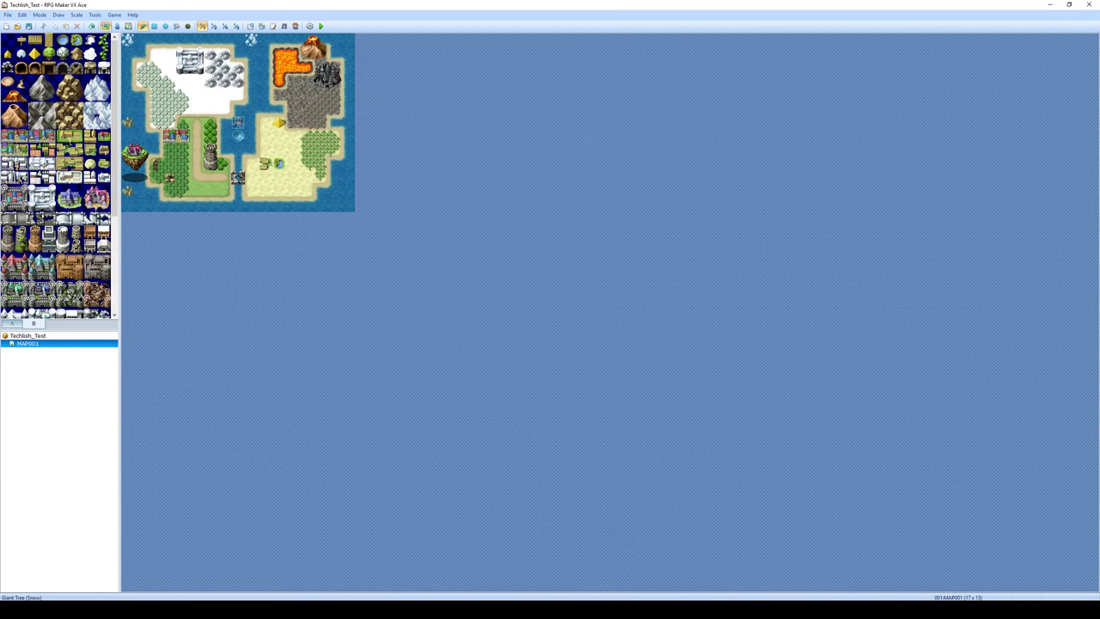
Step: Place a small snow landmark and a Giant Tree (Snow) on the snow island
click(49, 53)
click(90, 40)
click(210, 95)
click(62, 54)
click(170, 54)
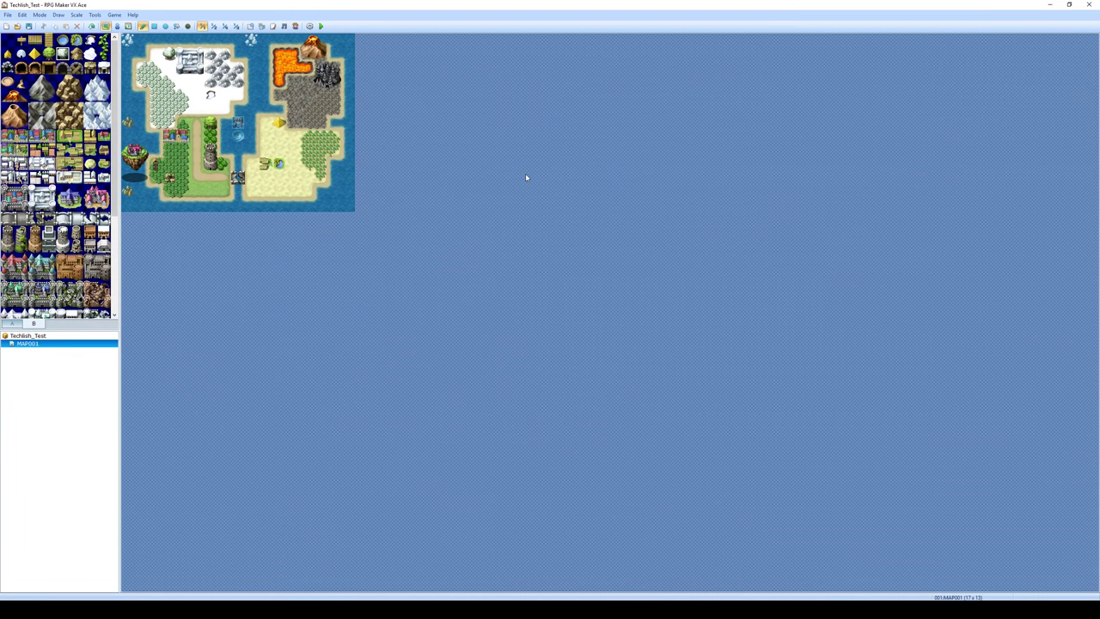
Step: Place a Large Tent on the desert island's south, then select High Mountain (Sandstone) from tab A
scroll(86, 180, down, 10)
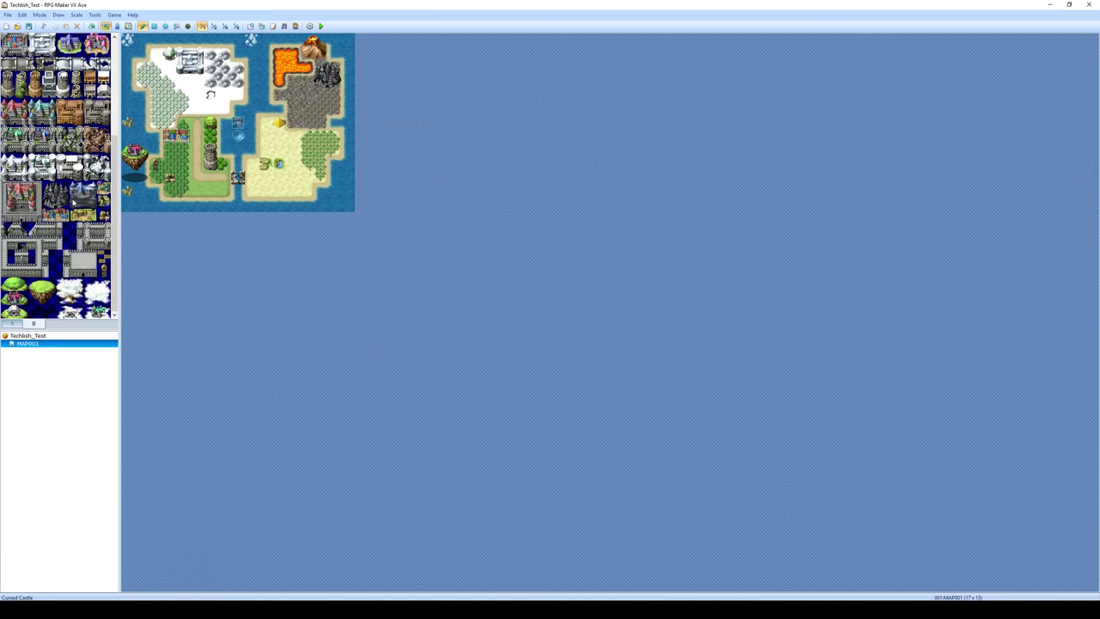
scroll(74, 203, up, 5)
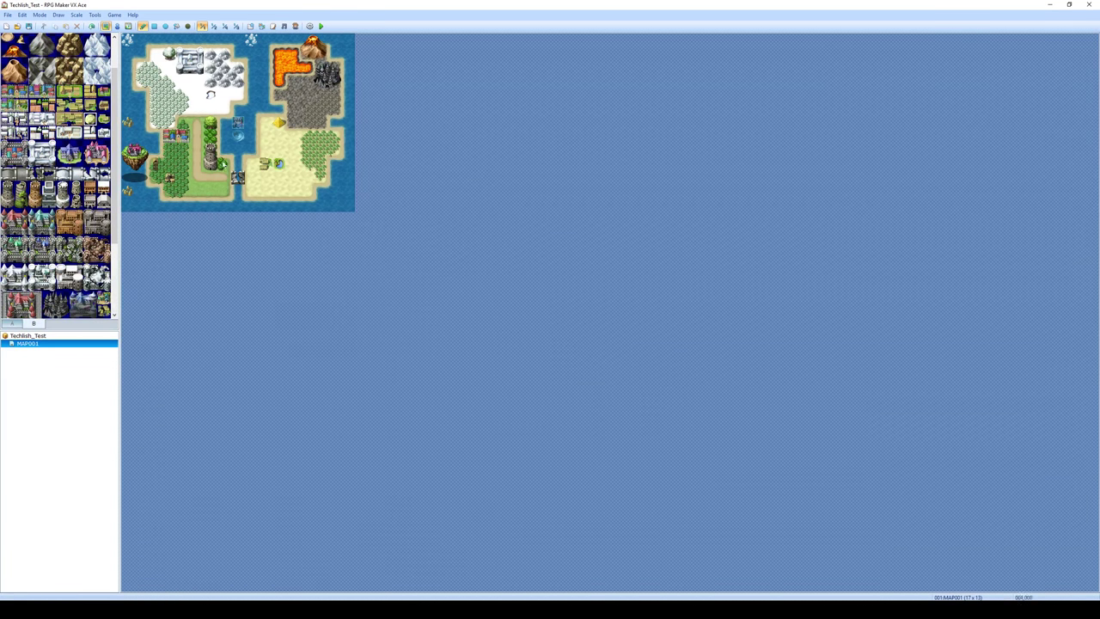
click(300, 178)
scroll(43, 197, up, 2)
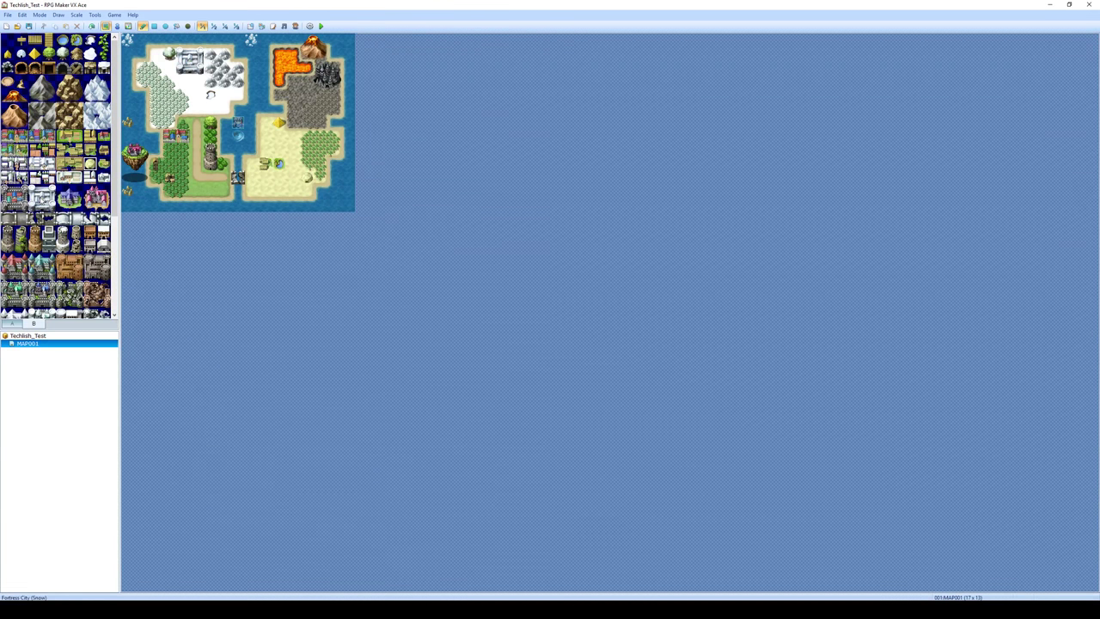
click(13, 324)
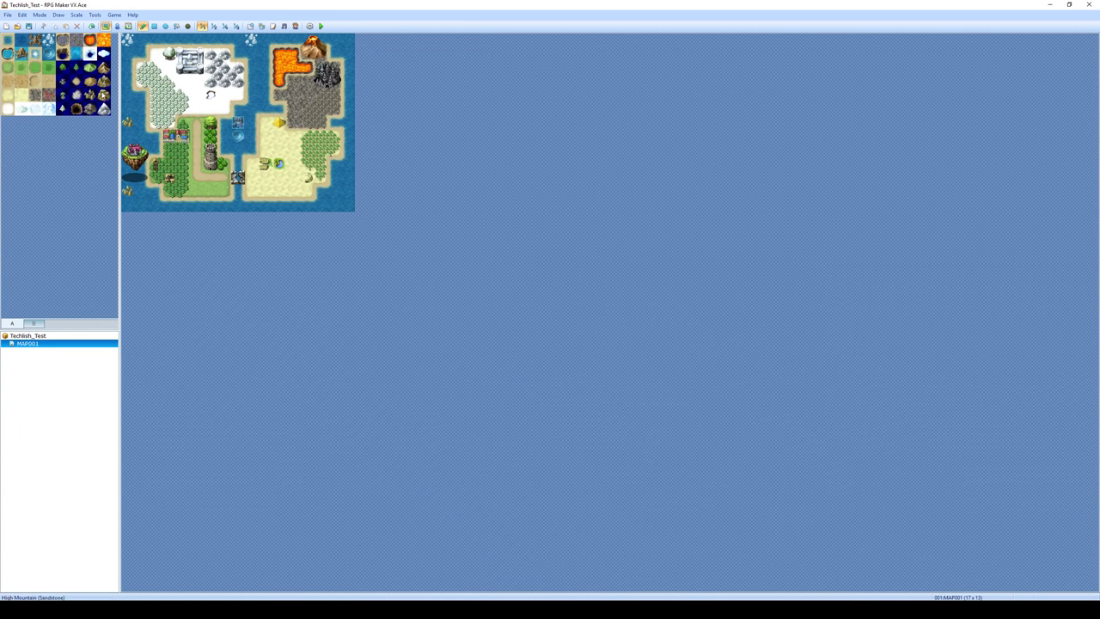
click(103, 95)
Step: Switch the tile palette to tab B to show the building and landmark tiles
click(34, 324)
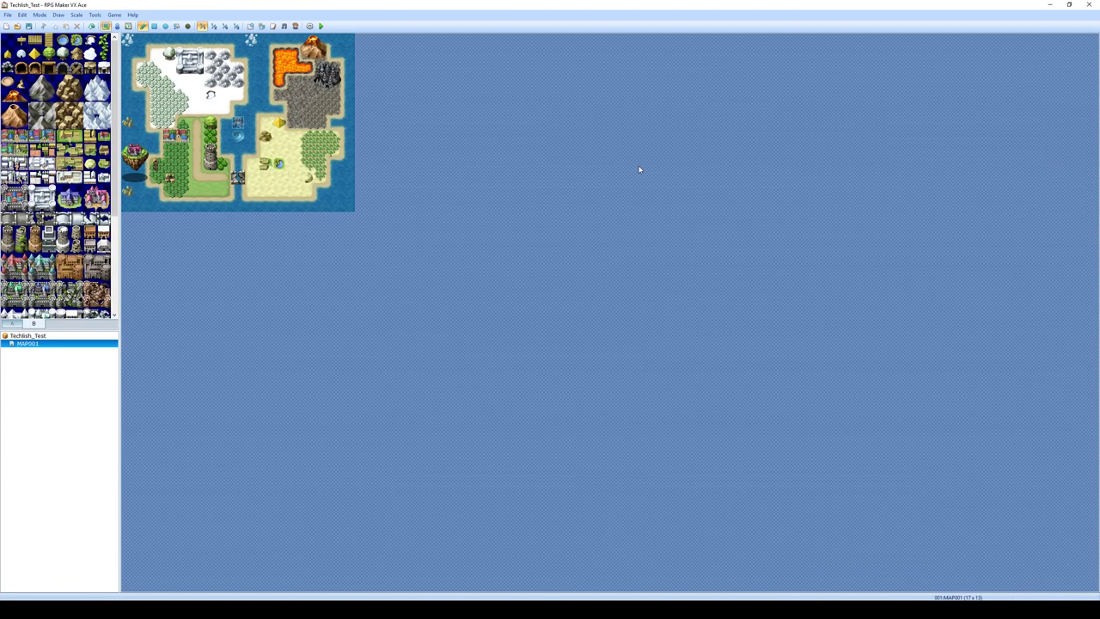